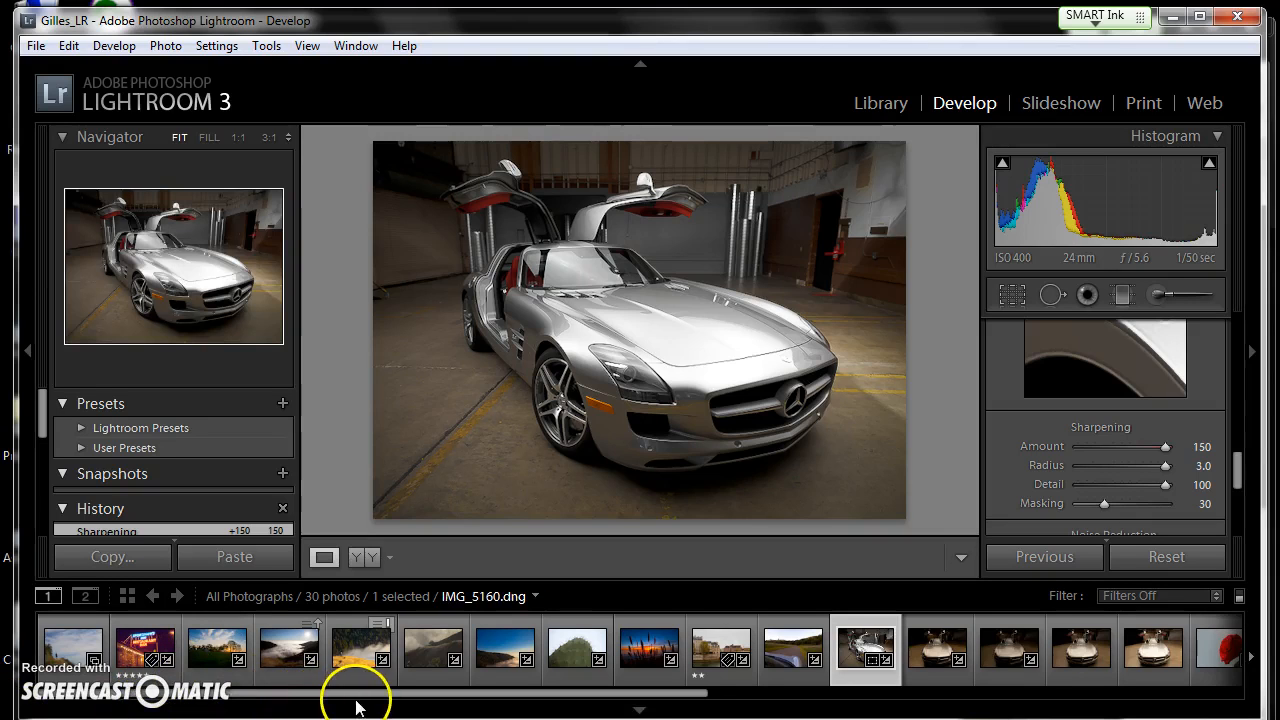
- Open the photo IMG_2233.dng of the hillside above the clouds and reset its develop settings
click(485, 646)
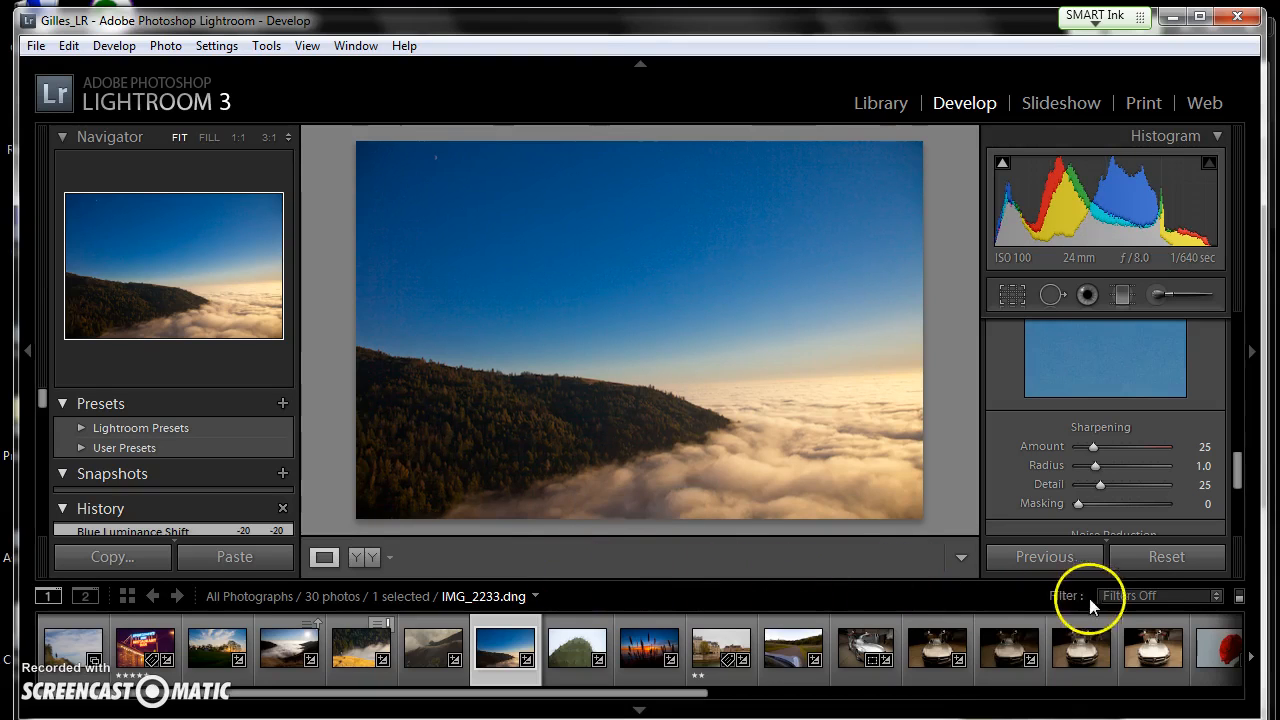
click(1160, 557)
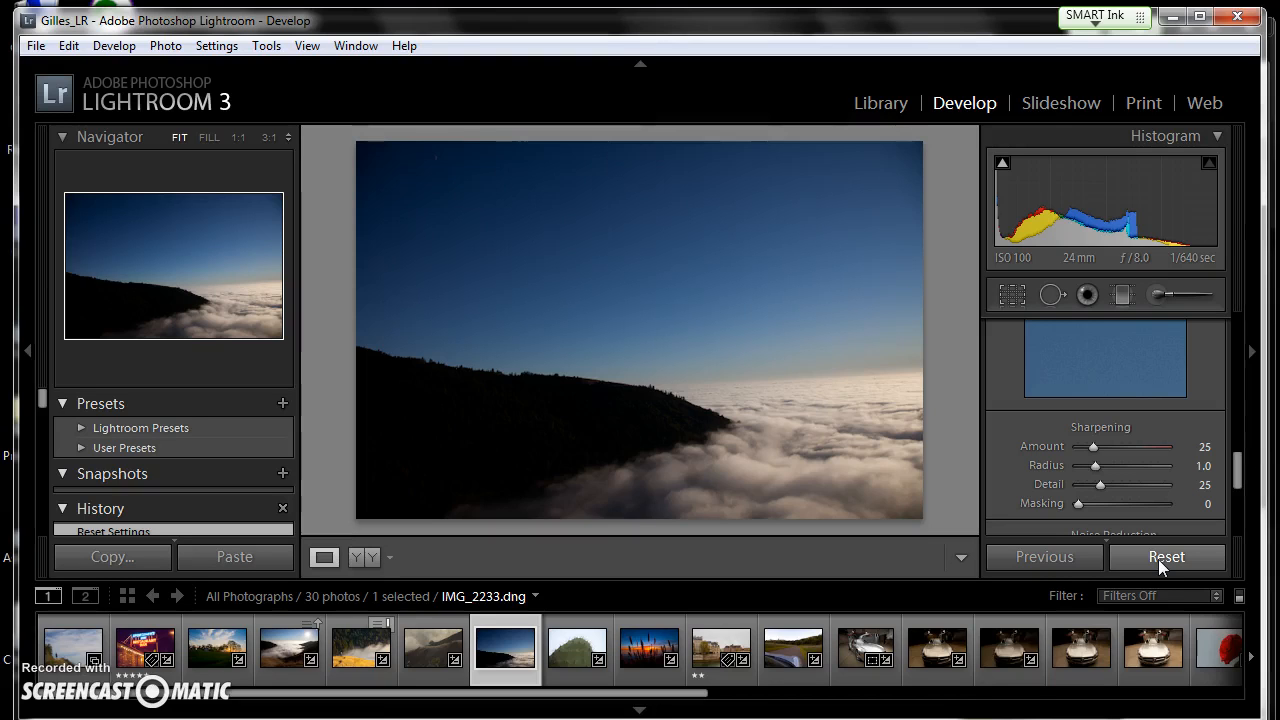
drag(1238, 471, 1238, 323)
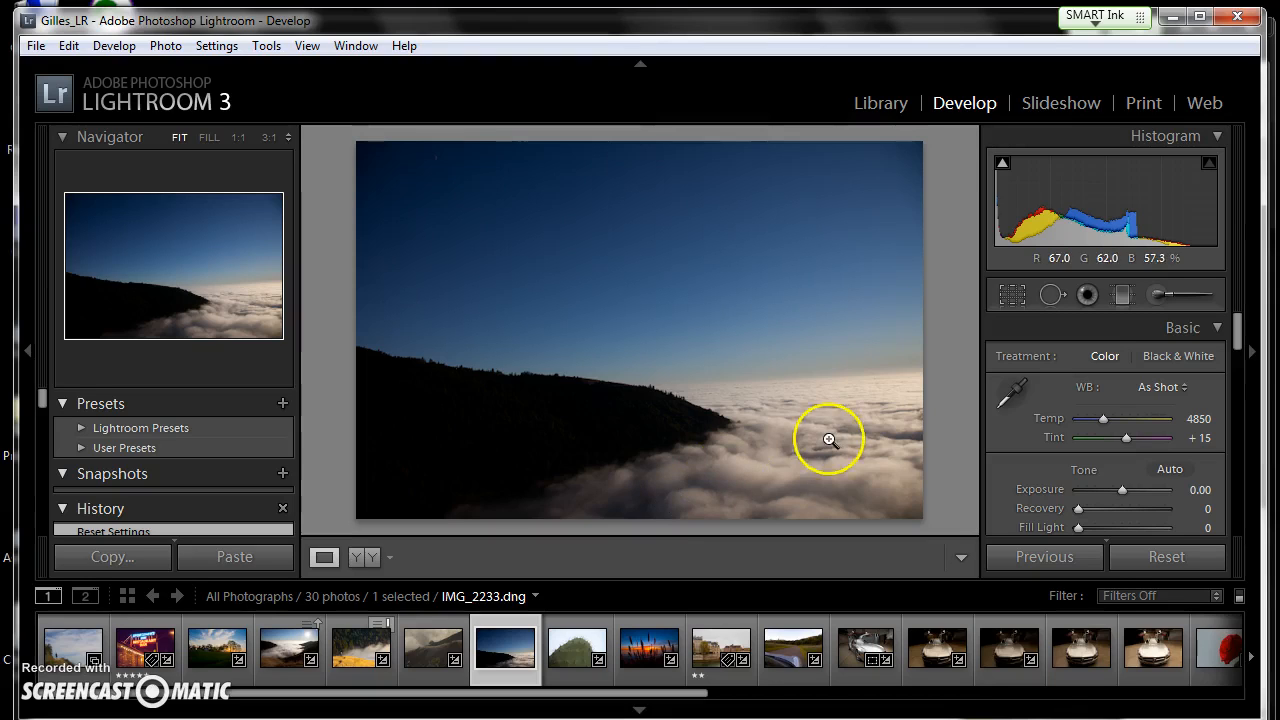
- Add a horizontal graduated filter to the photo and shift it up so its centre lies in the middle of the sky
click(1121, 294)
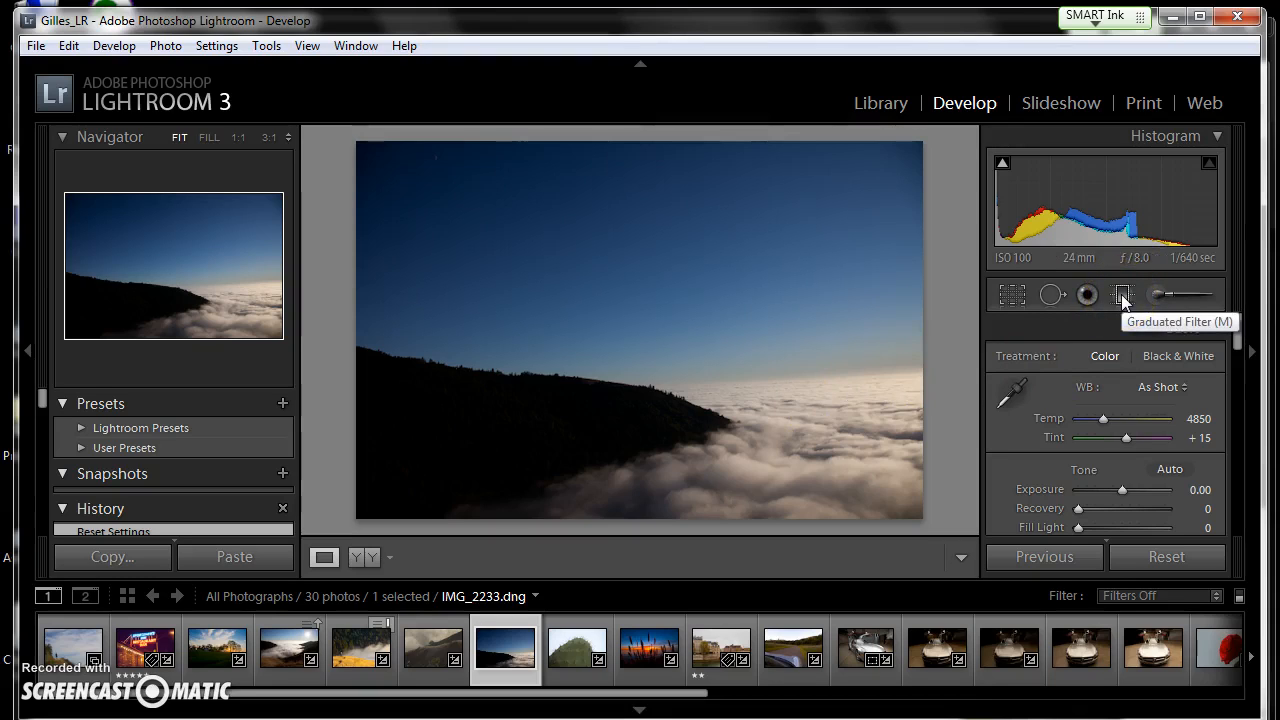
click(1122, 296)
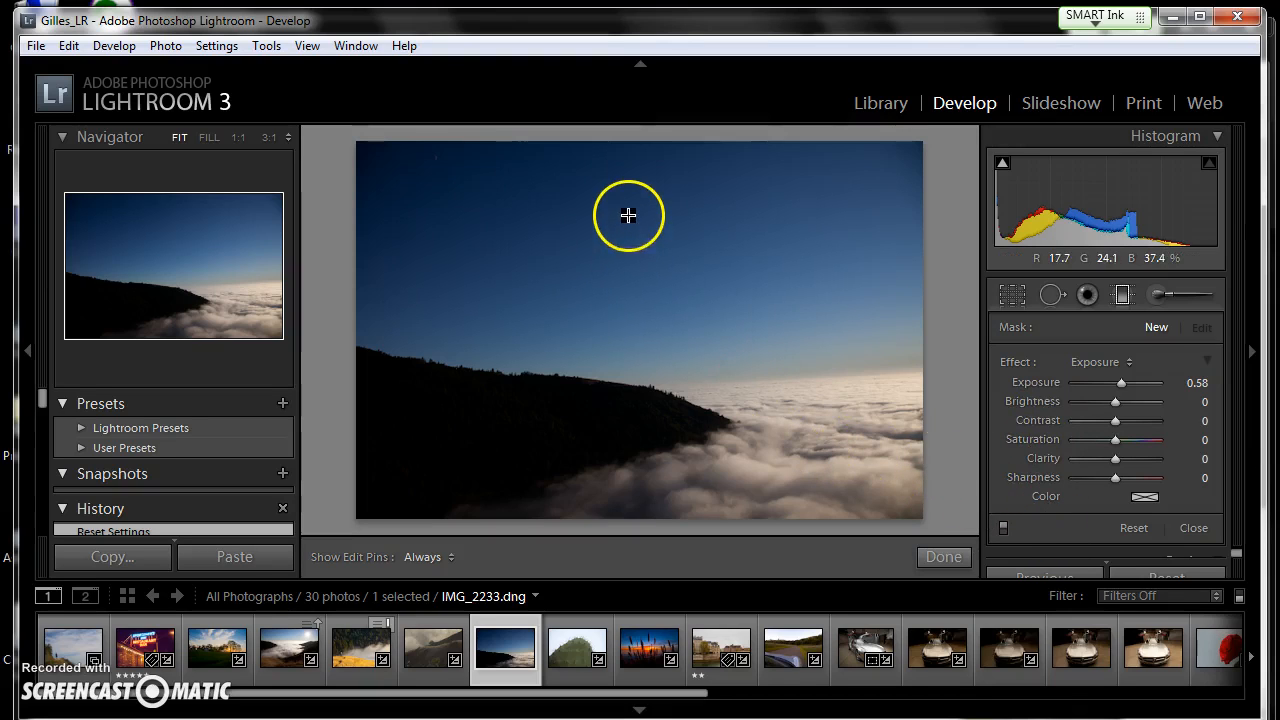
drag(627, 234, 626, 489)
drag(626, 358, 627, 261)
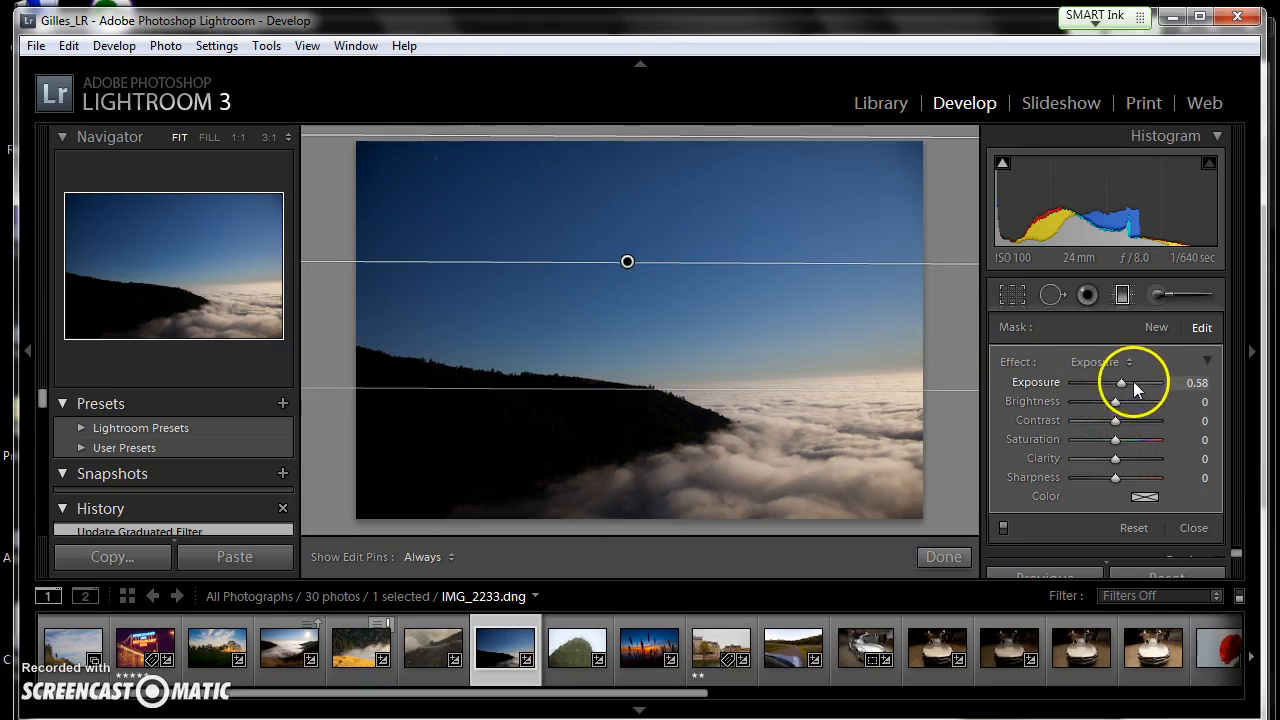
- Set the graduated filter's exposure to −0.78, brightness to 54 and contrast to 12, and finish the filter
drag(1123, 381, 1109, 382)
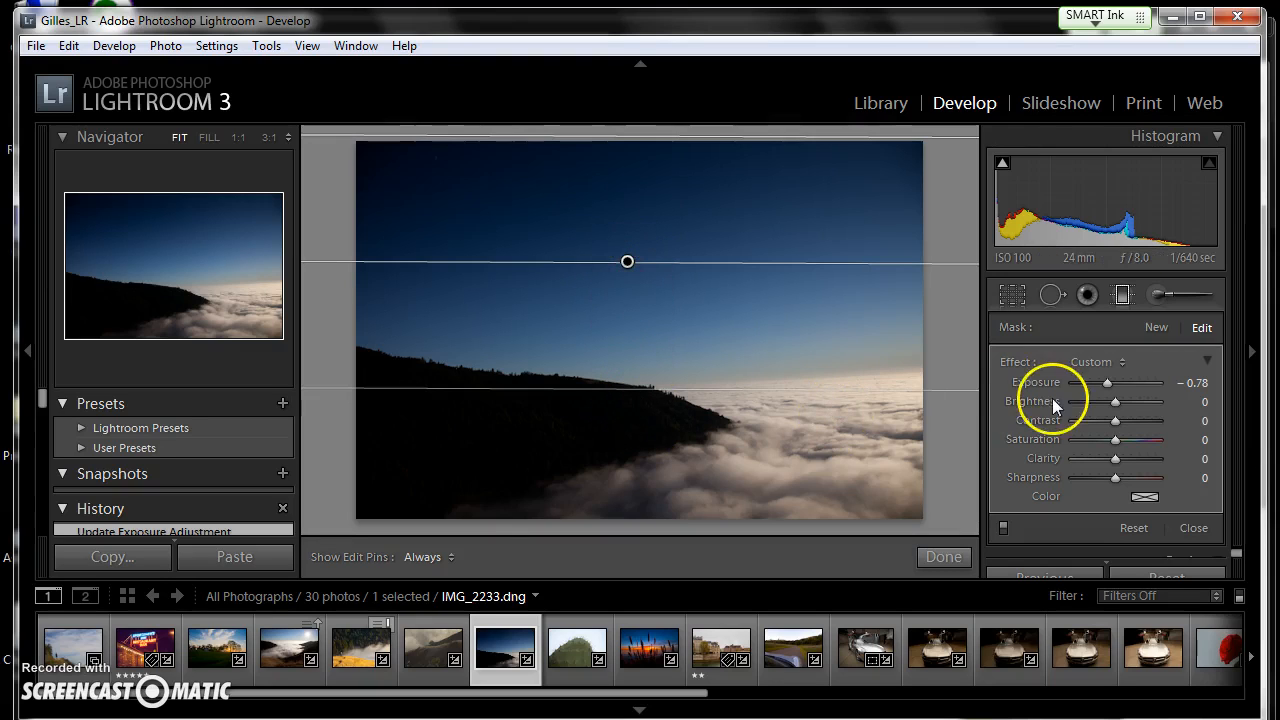
click(1004, 529)
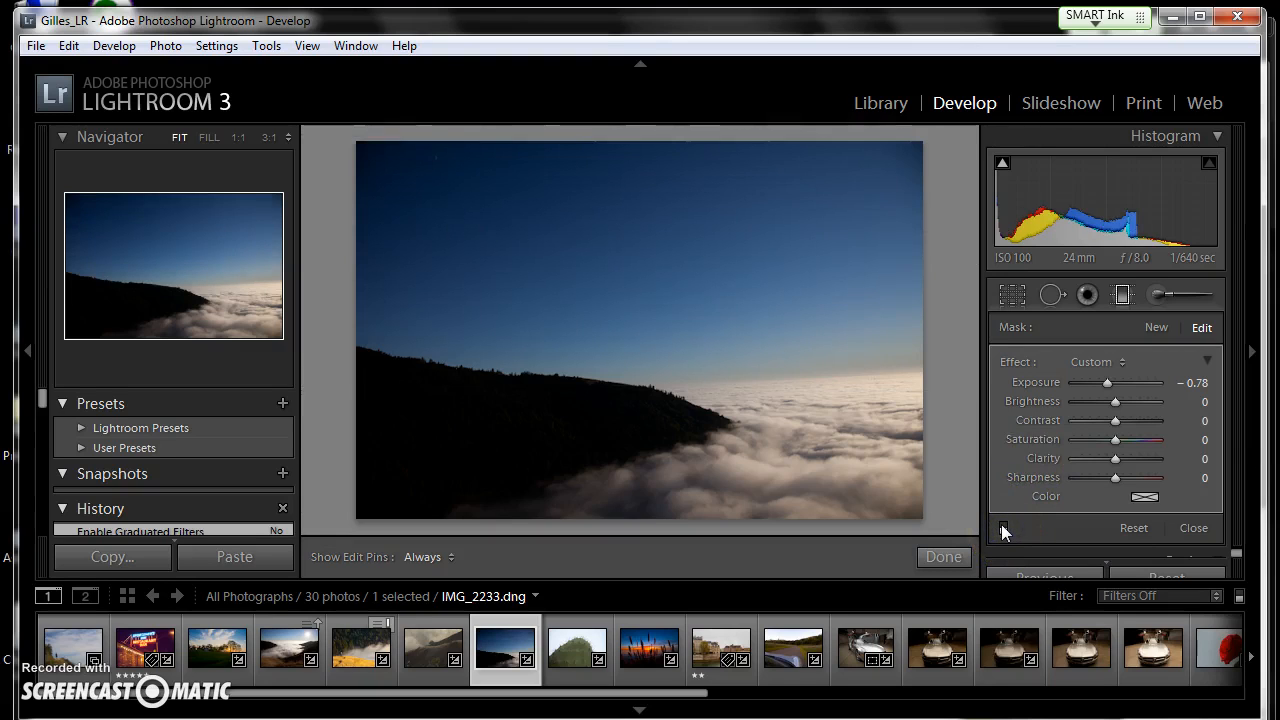
click(1003, 527)
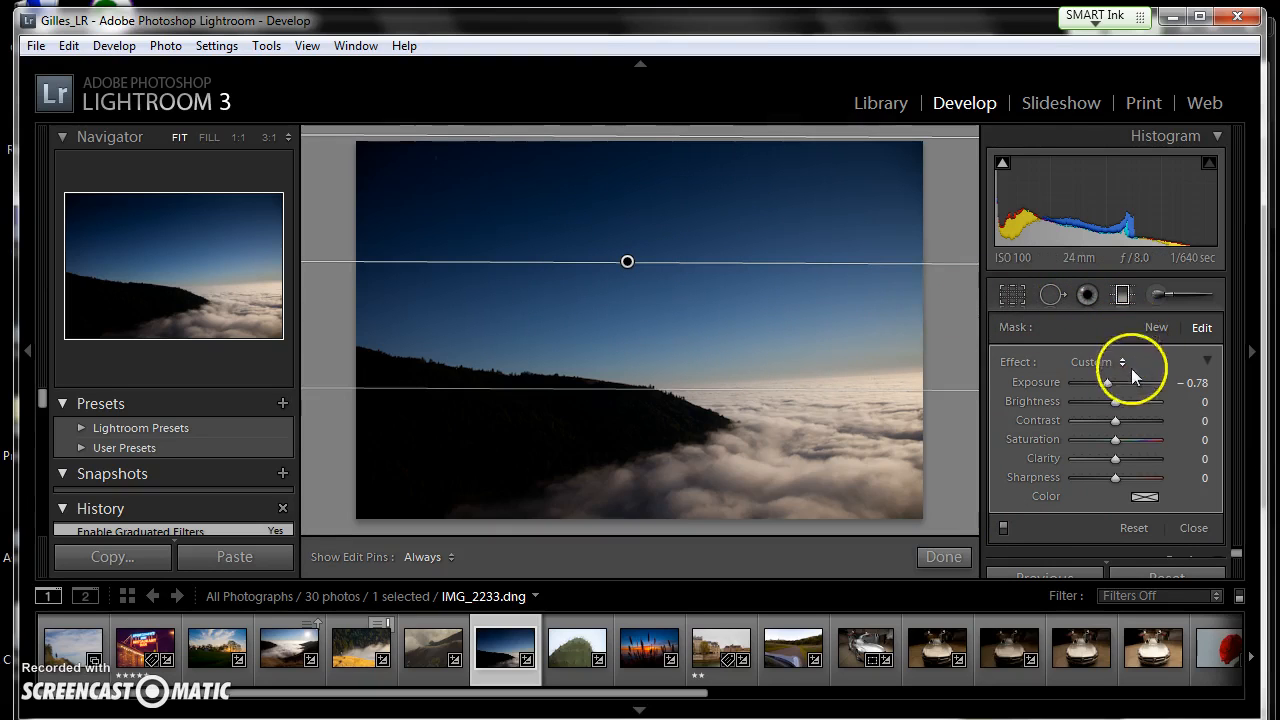
mouse_move(1115, 401)
mouse_down()
mouse_move(1126, 402)
mouse_move(1118, 424)
mouse_up()
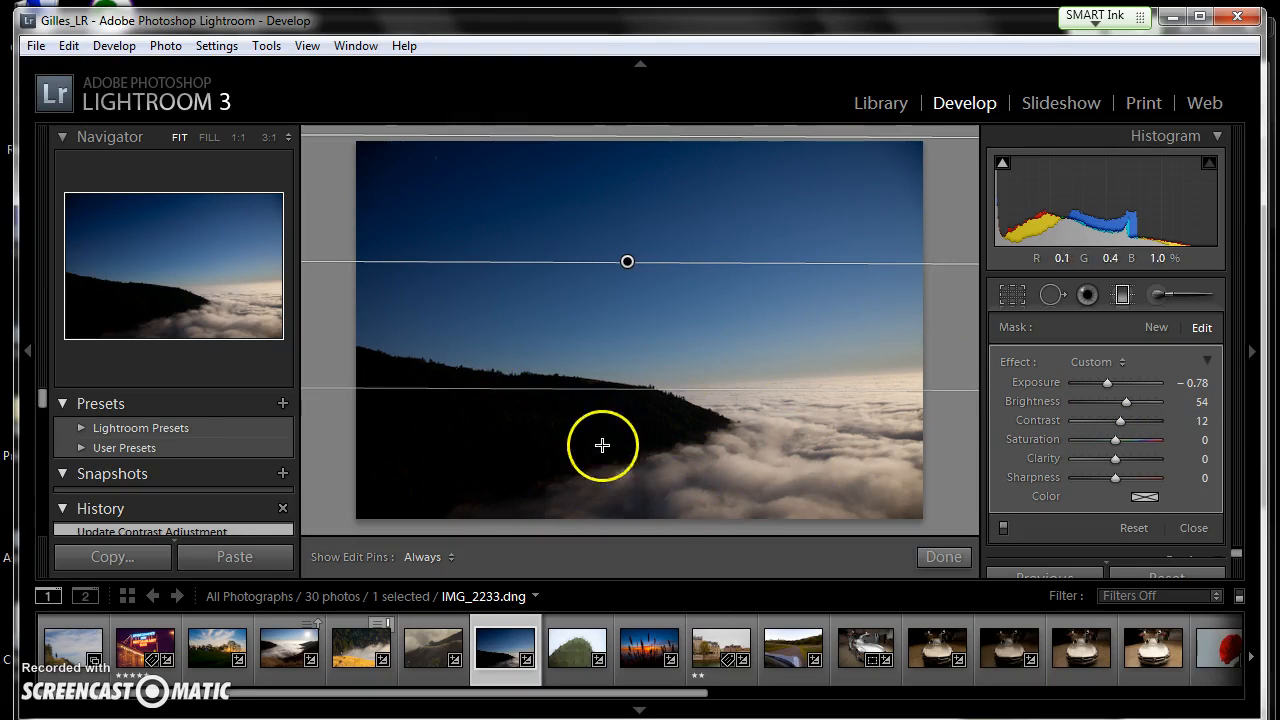
click(944, 556)
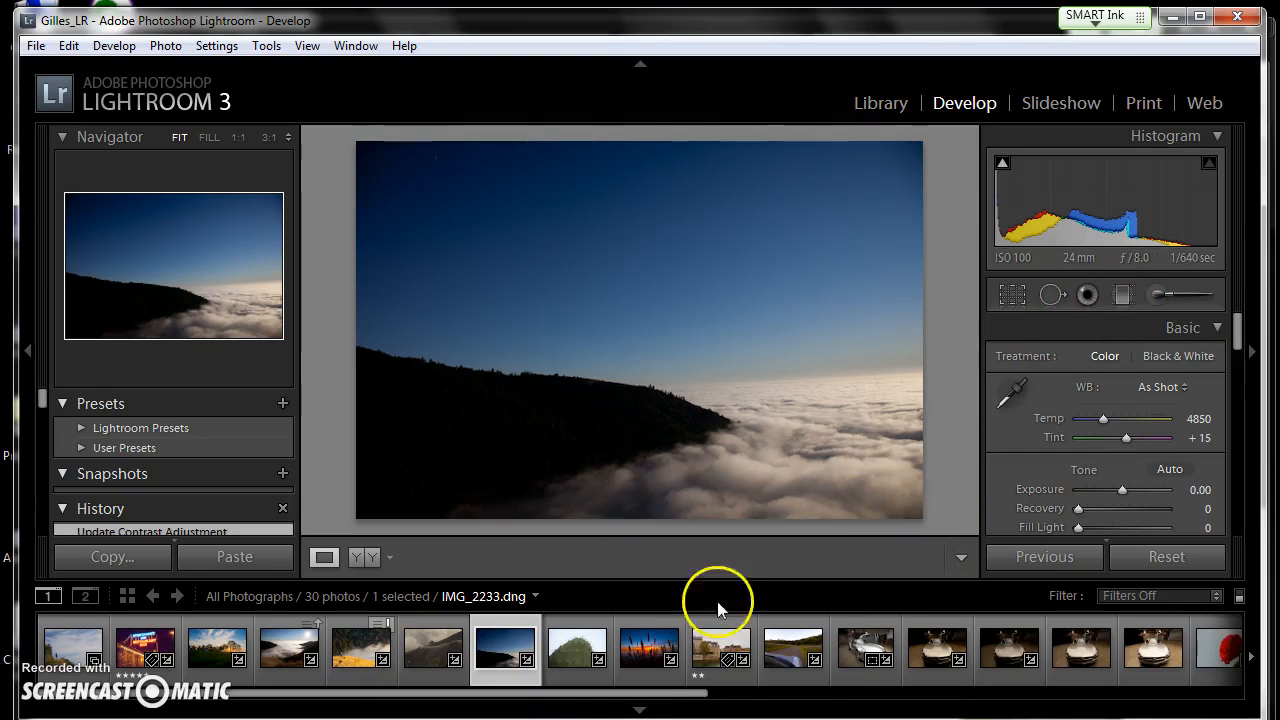
- Open the sunset grass photo IMG_2802.dng and reset its develop settings
click(645, 648)
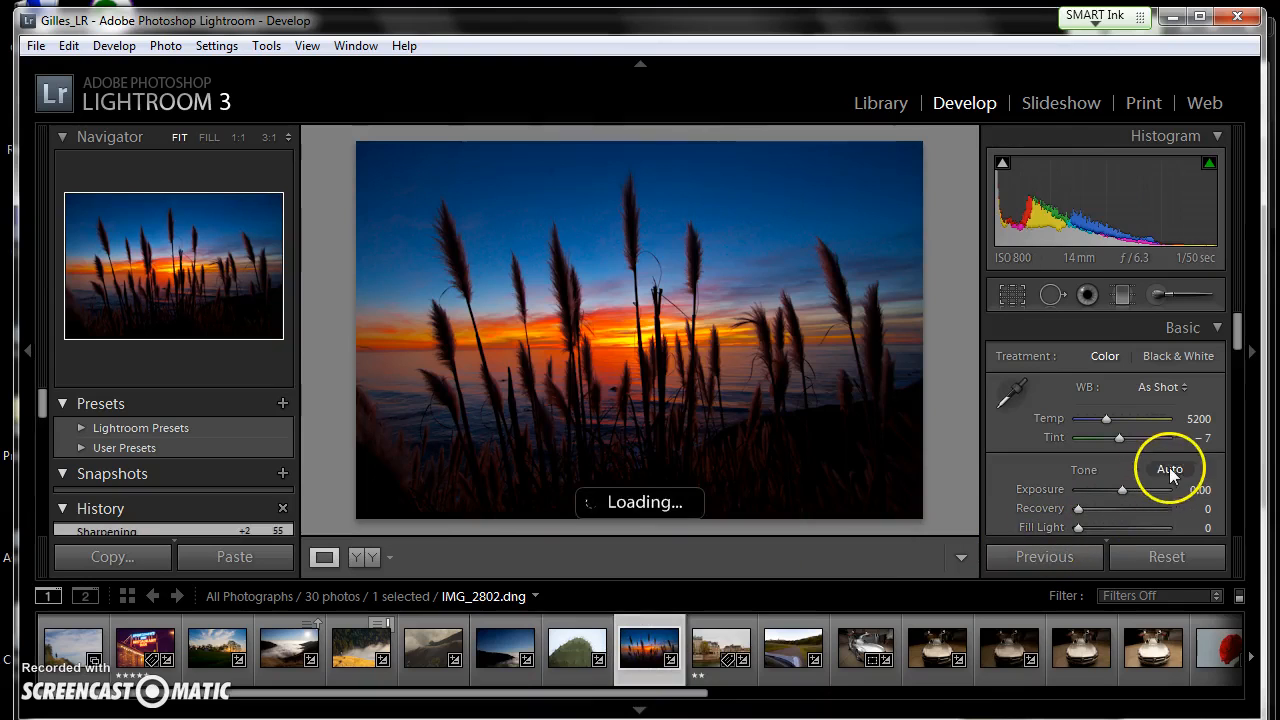
click(1161, 558)
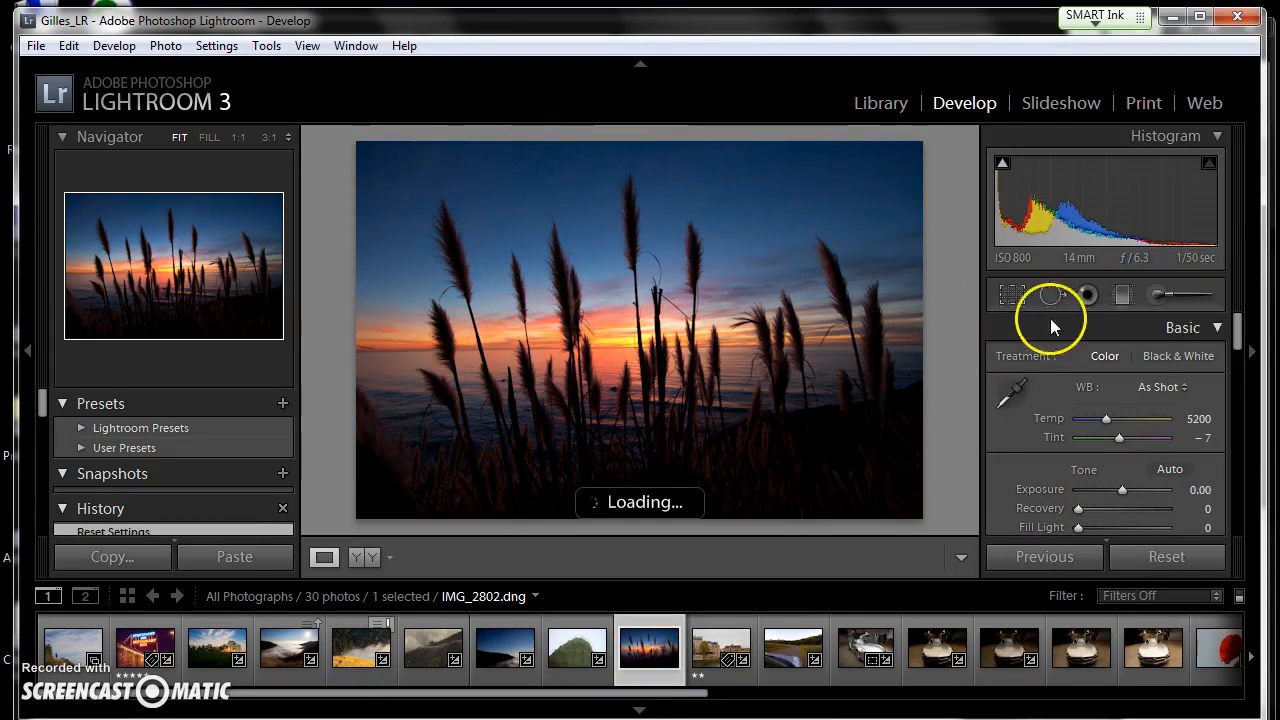
- Add a graduated filter with exposure −0.59 across the sunset sky, slightly tilted, and position its centre in the upper sky
click(1121, 295)
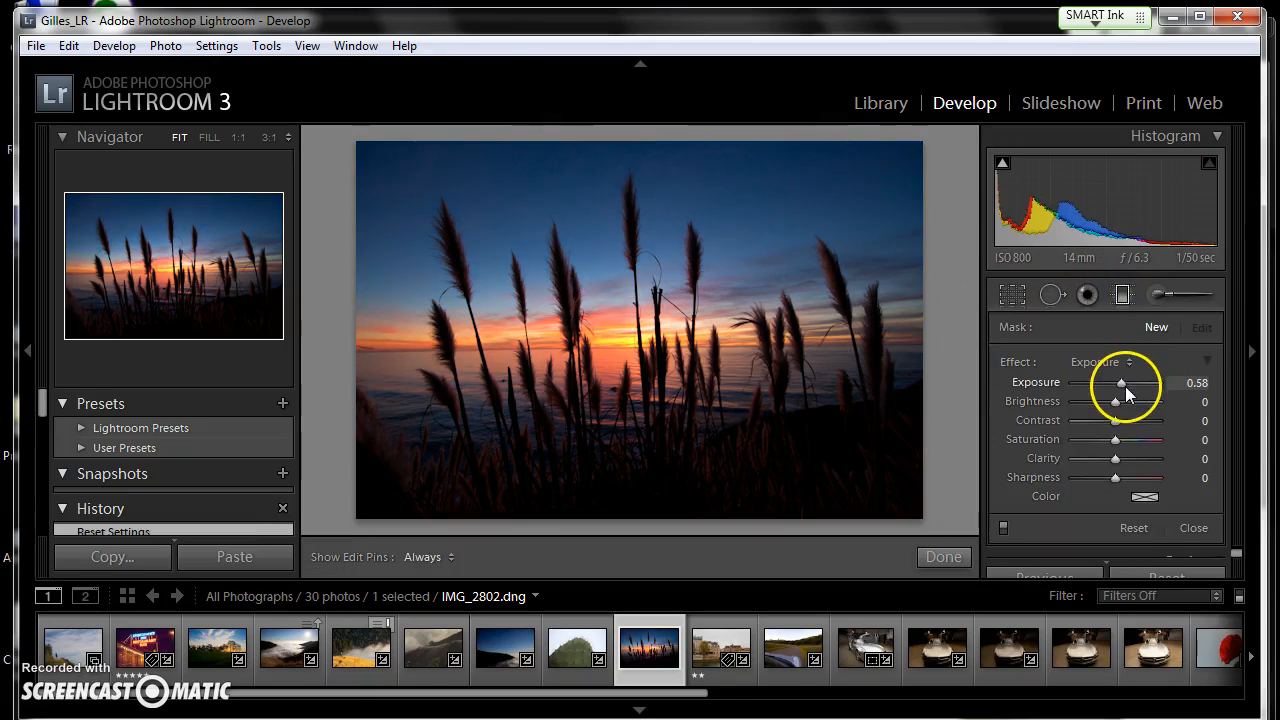
drag(1123, 384, 1110, 386)
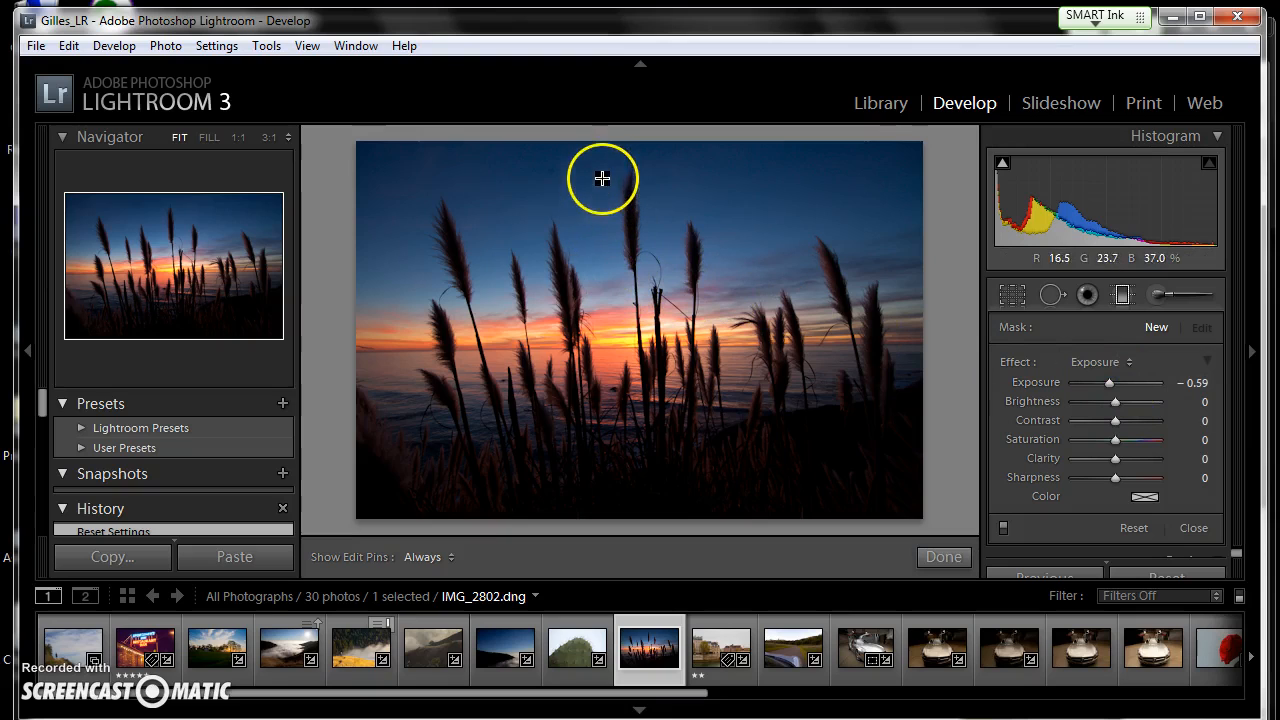
drag(603, 237, 611, 398)
drag(608, 241, 609, 120)
click(603, 258)
drag(603, 258, 603, 266)
click(914, 356)
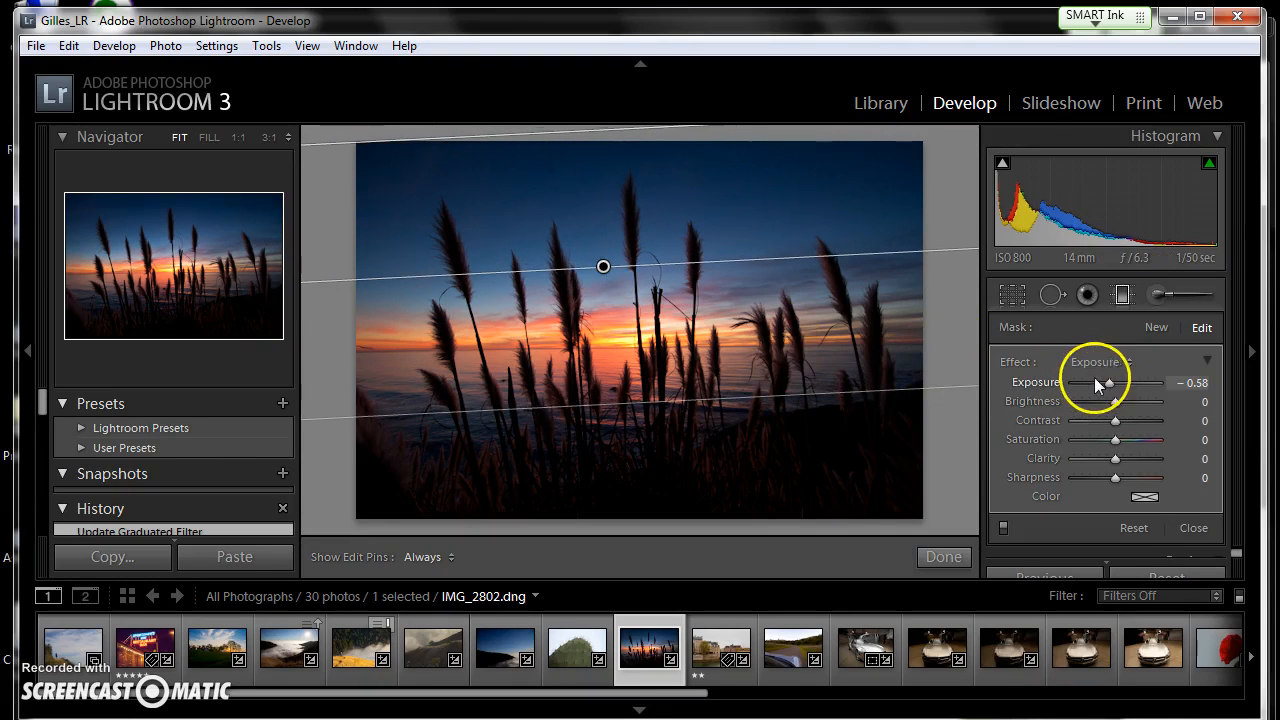
- Darken the sunset sky filter to an exposure of −1.17 and finish the filter
drag(1107, 381, 1104, 388)
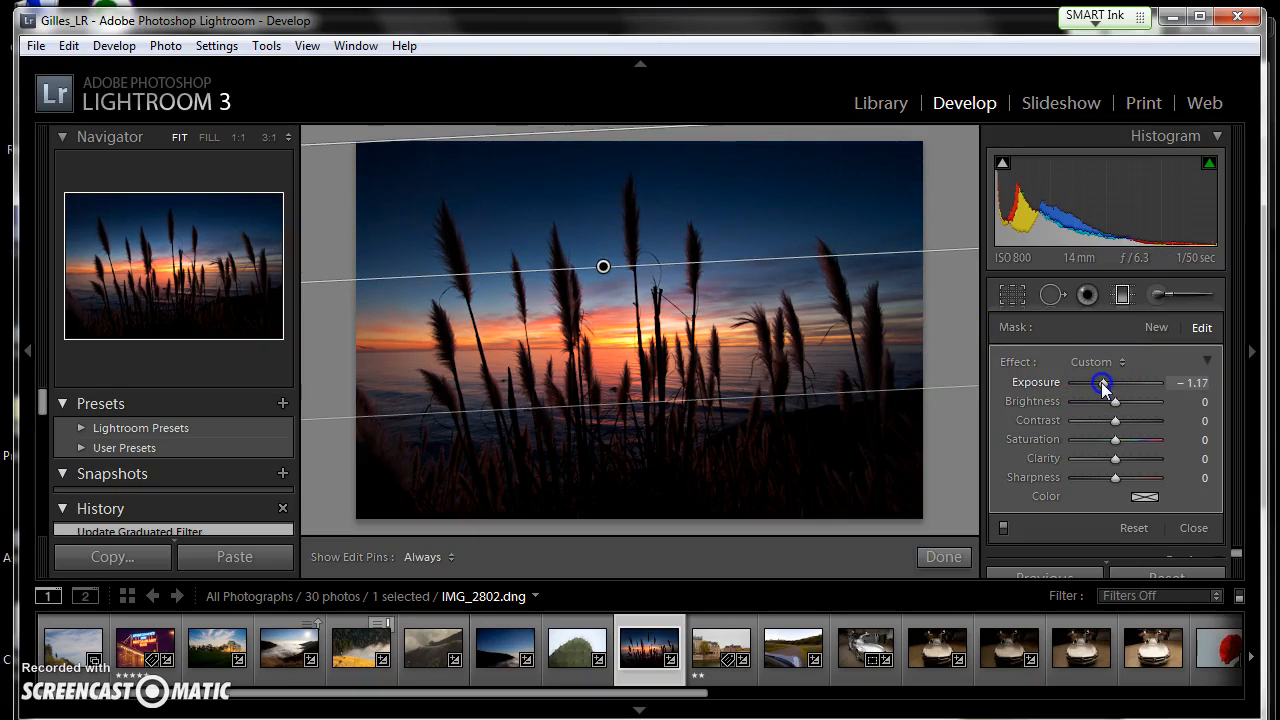
click(1088, 466)
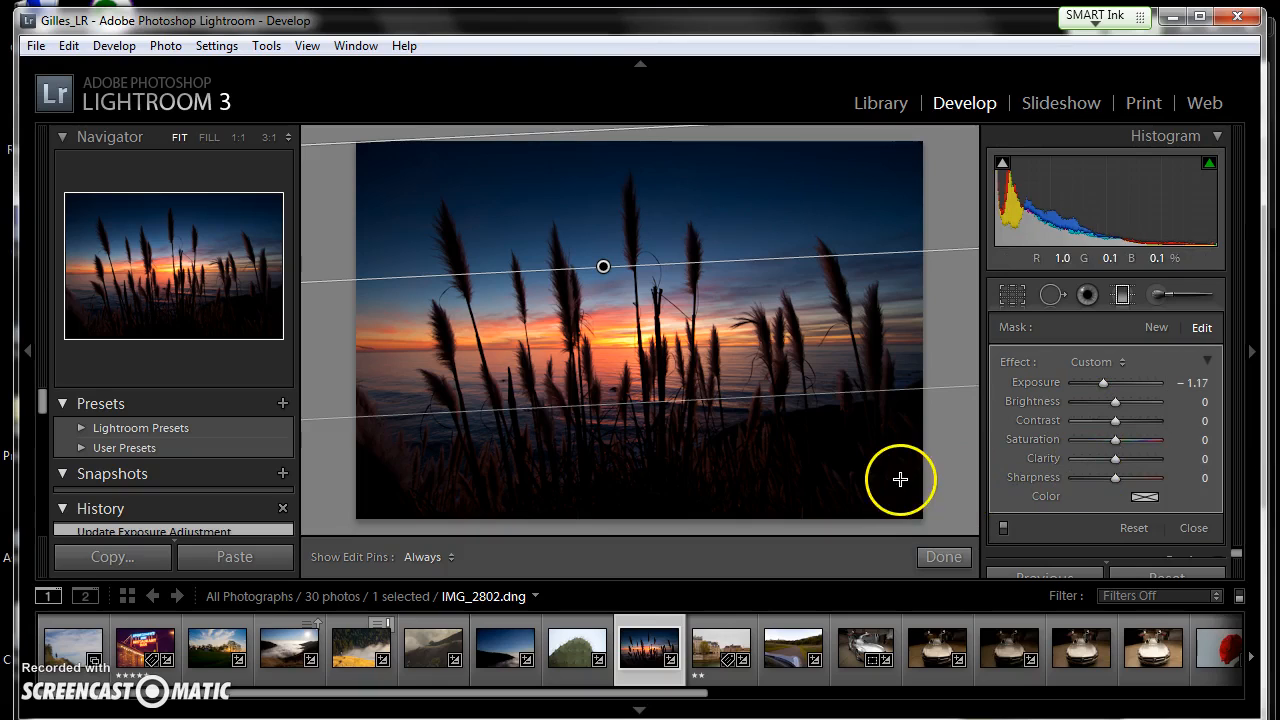
click(930, 556)
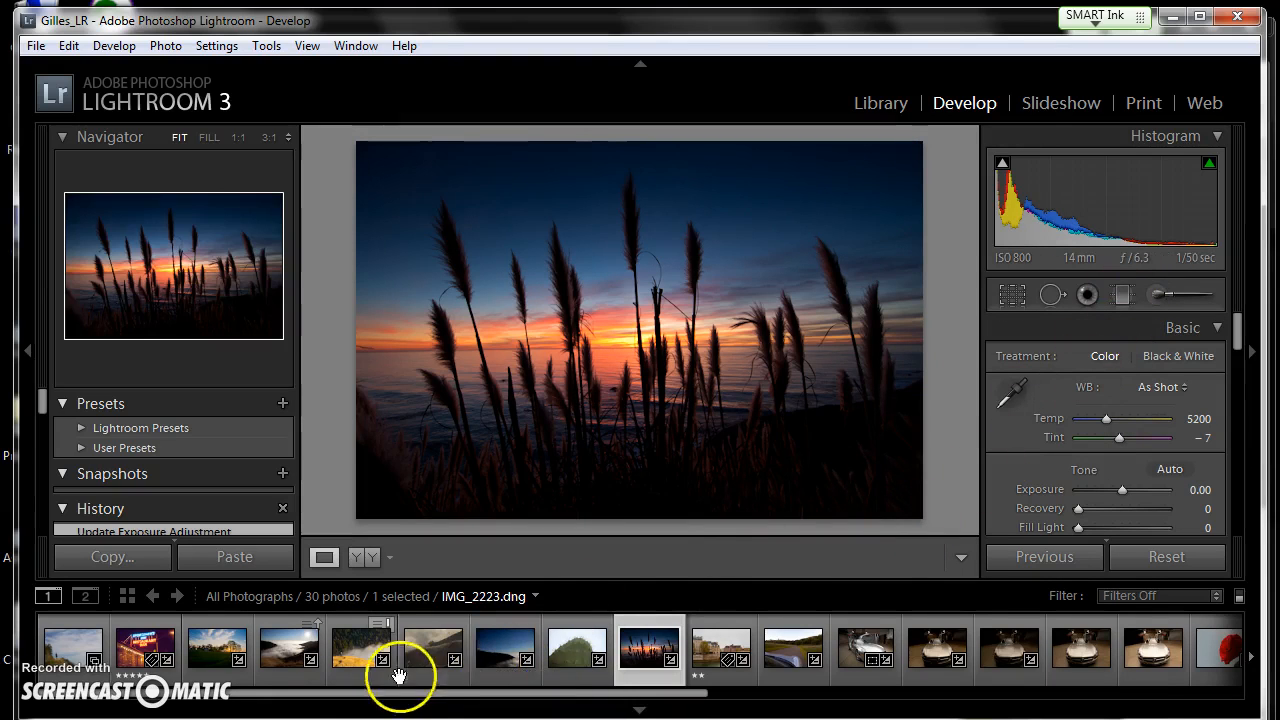
- Return to IMG_2233.dng and paint the lower hillside with the Adjustment Brush at exposure 0.98 and size 7.0
click(505, 648)
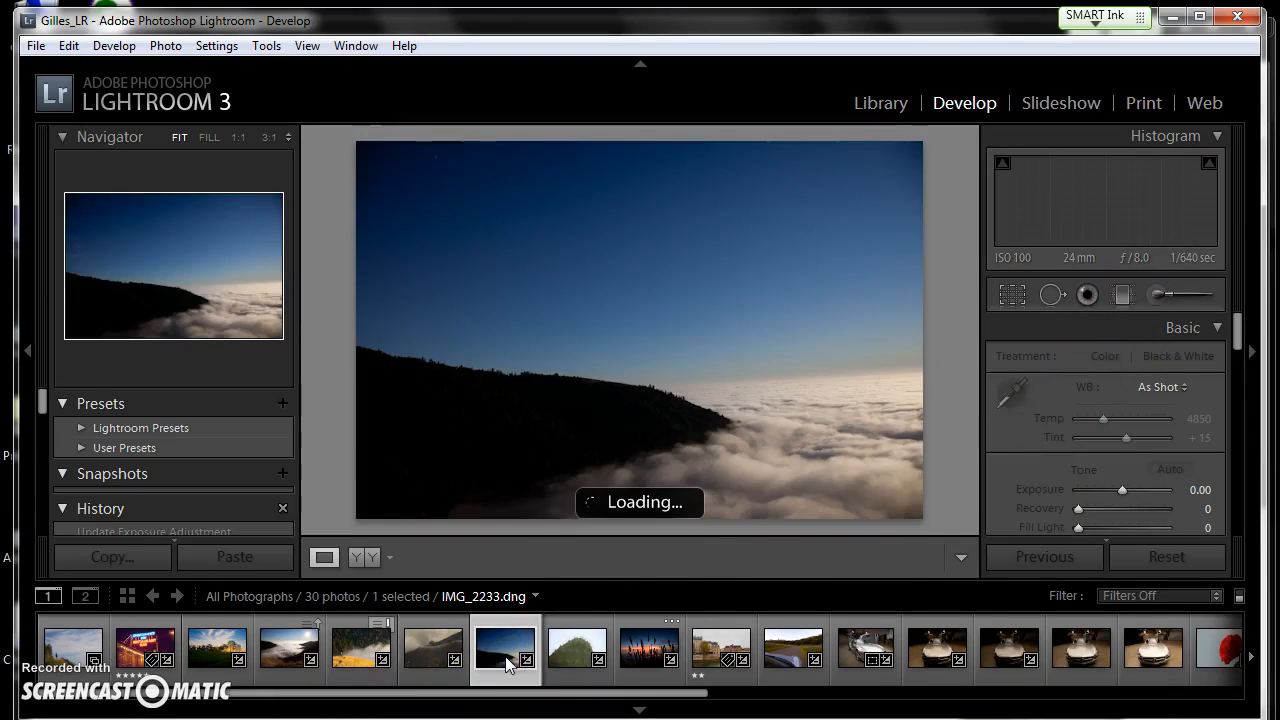
click(652, 637)
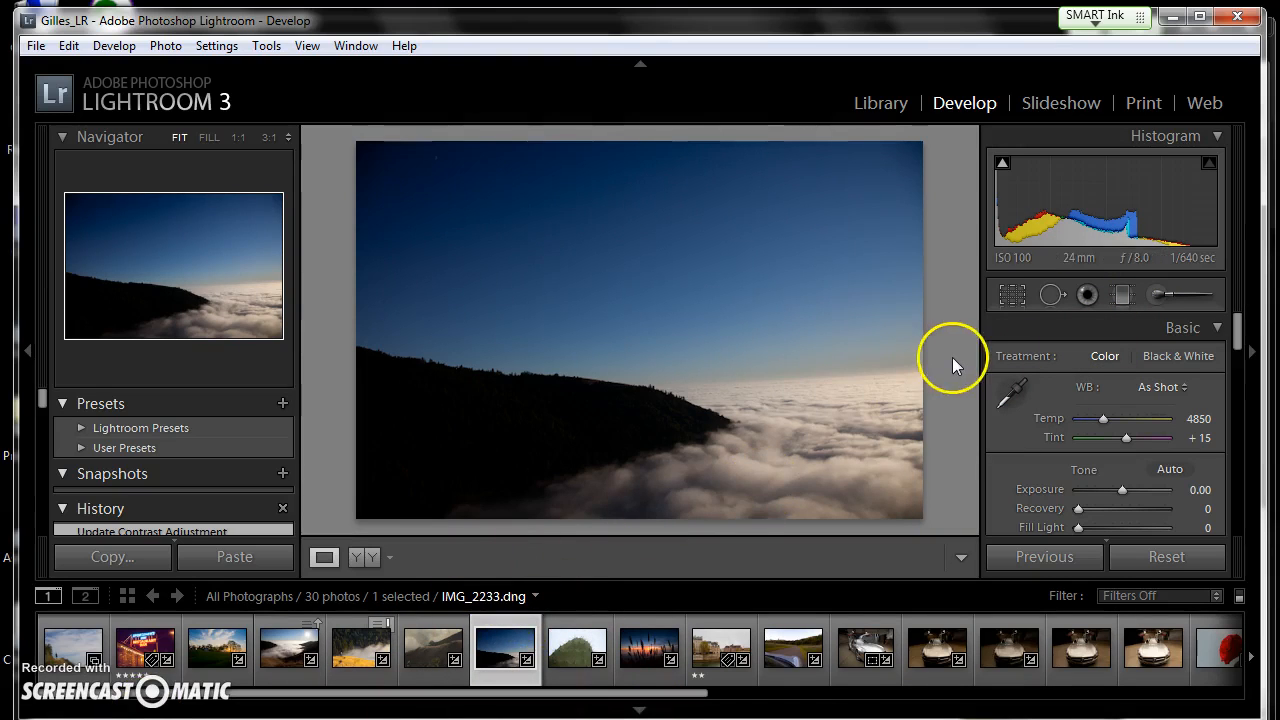
click(1158, 296)
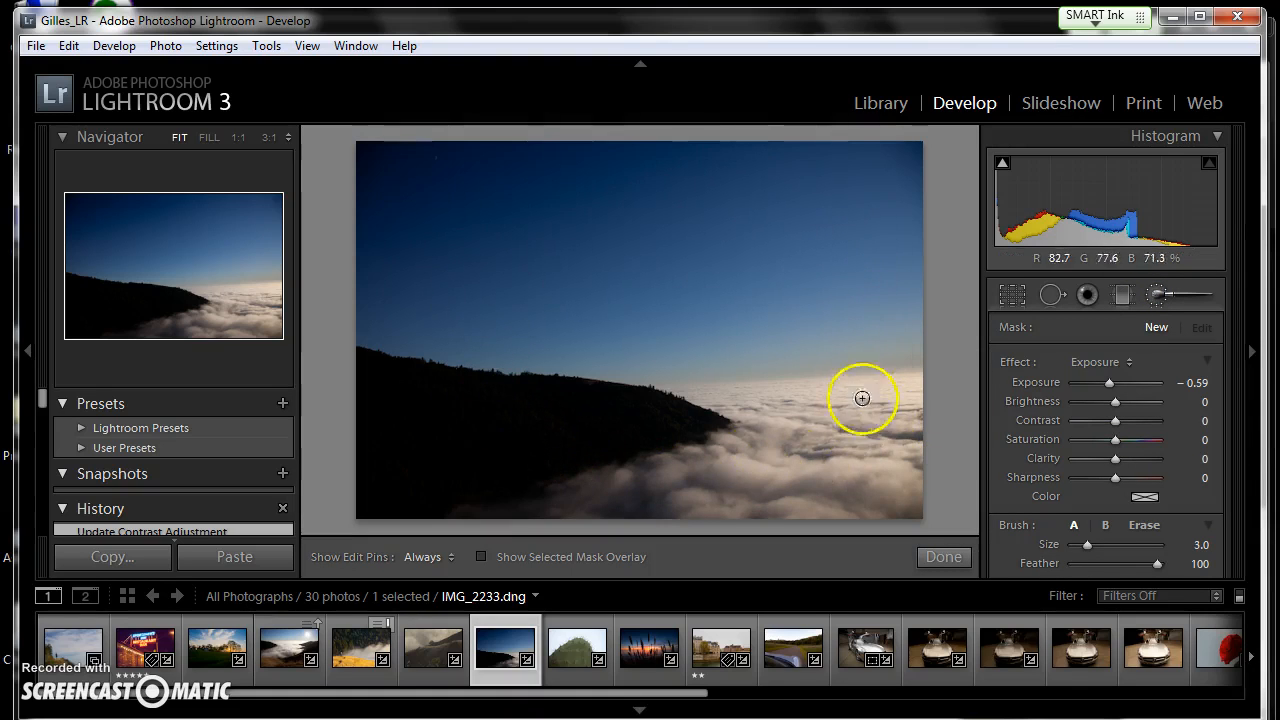
mouse_move(448, 413)
mouse_down()
mouse_move(414, 429)
mouse_move(571, 420)
mouse_move(423, 443)
mouse_move(1109, 316)
mouse_up()
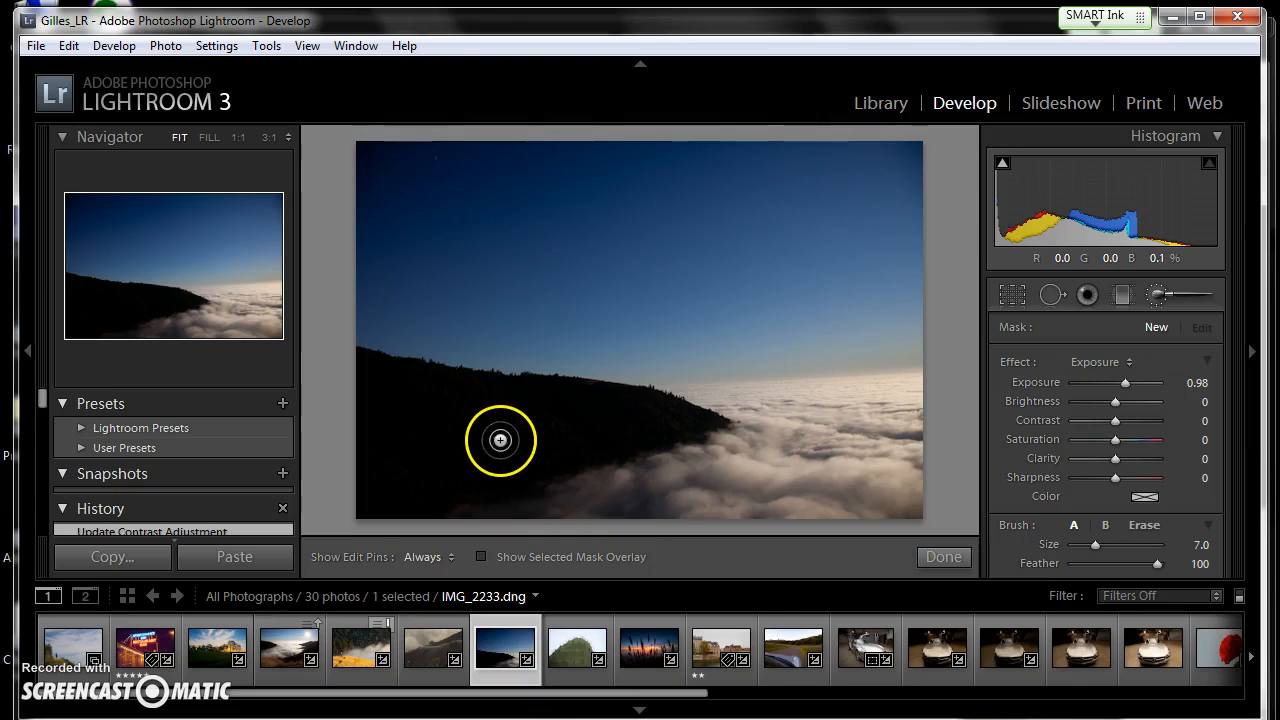
mouse_move(498, 440)
mouse_down()
mouse_move(441, 454)
mouse_move(484, 452)
mouse_move(376, 477)
mouse_move(369, 495)
mouse_move(457, 478)
mouse_move(382, 504)
mouse_move(552, 461)
mouse_move(445, 470)
mouse_move(487, 457)
mouse_up()
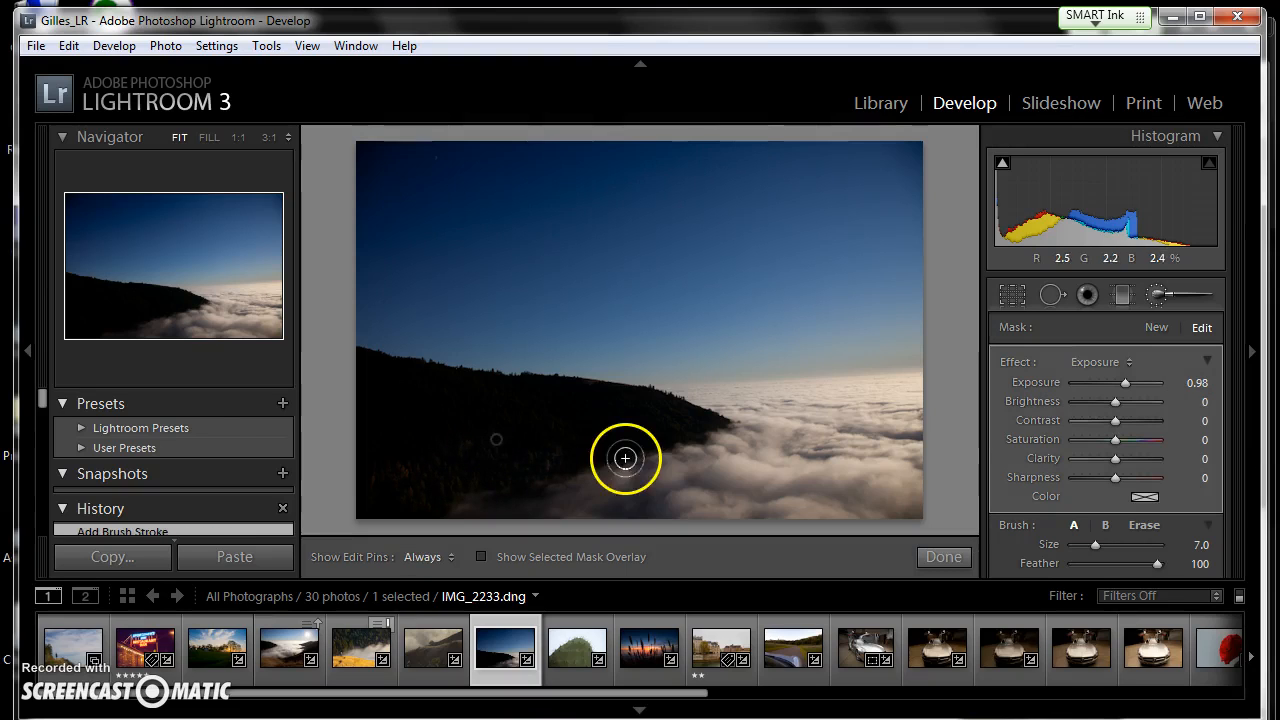
- Set the hillside brush adjustment's exposure to −1.76
drag(1125, 383, 1086, 388)
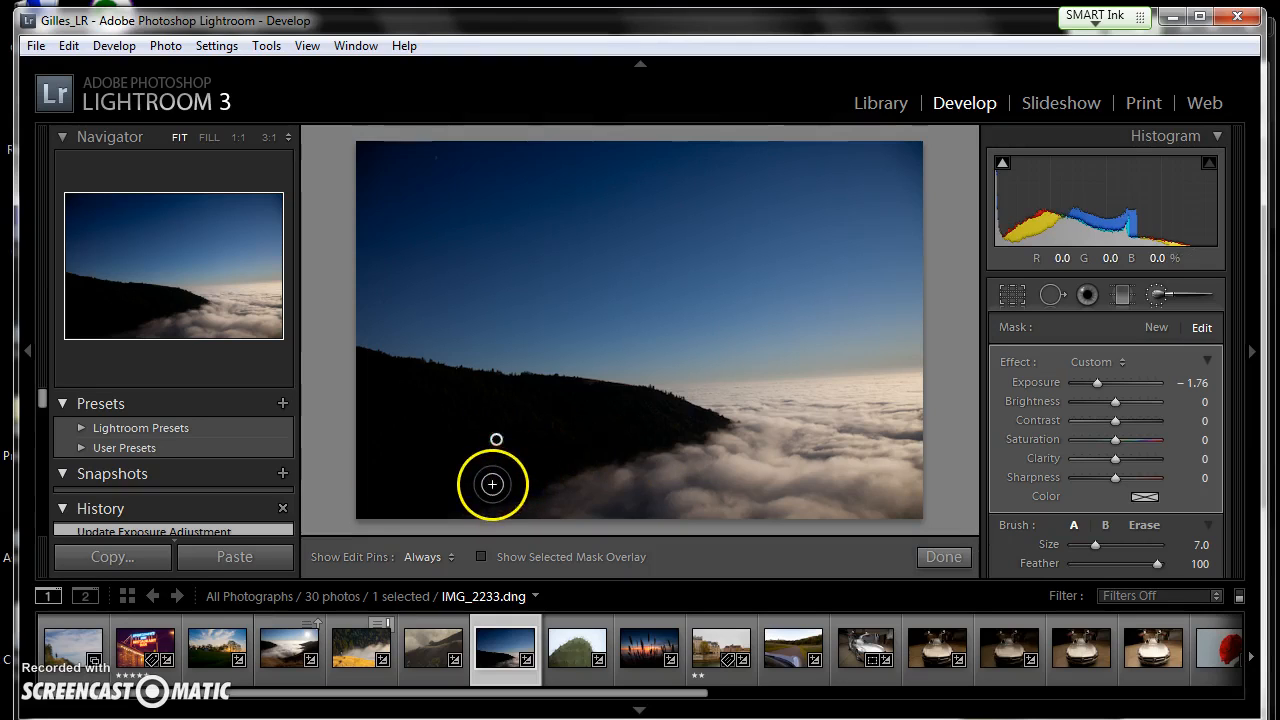
click(495, 438)
click(474, 506)
key(h)
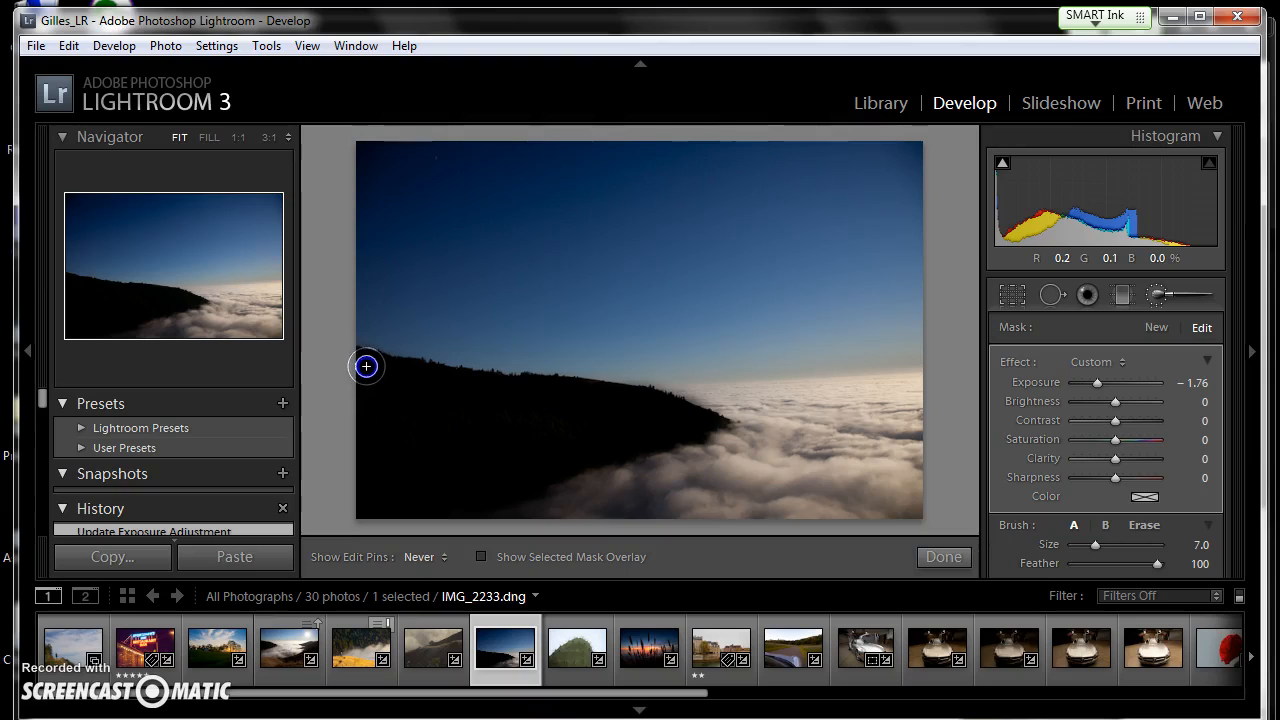
drag(366, 373, 366, 381)
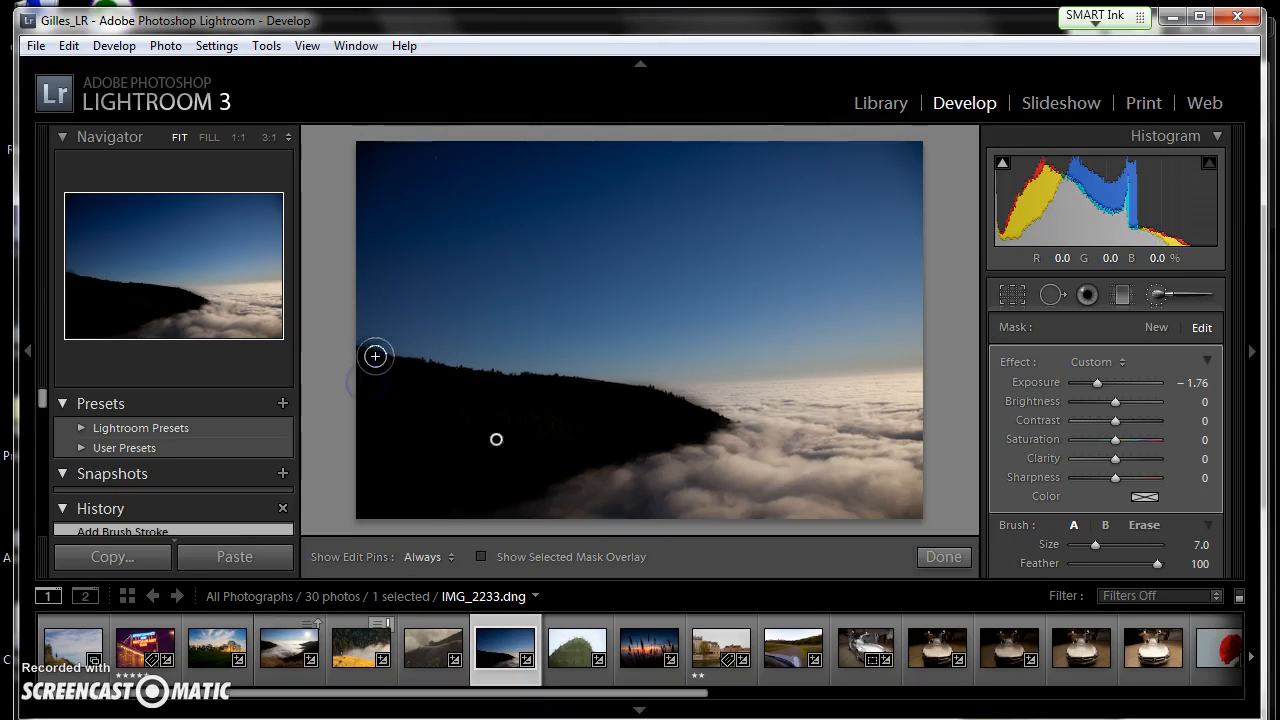
key(ctrl+z)
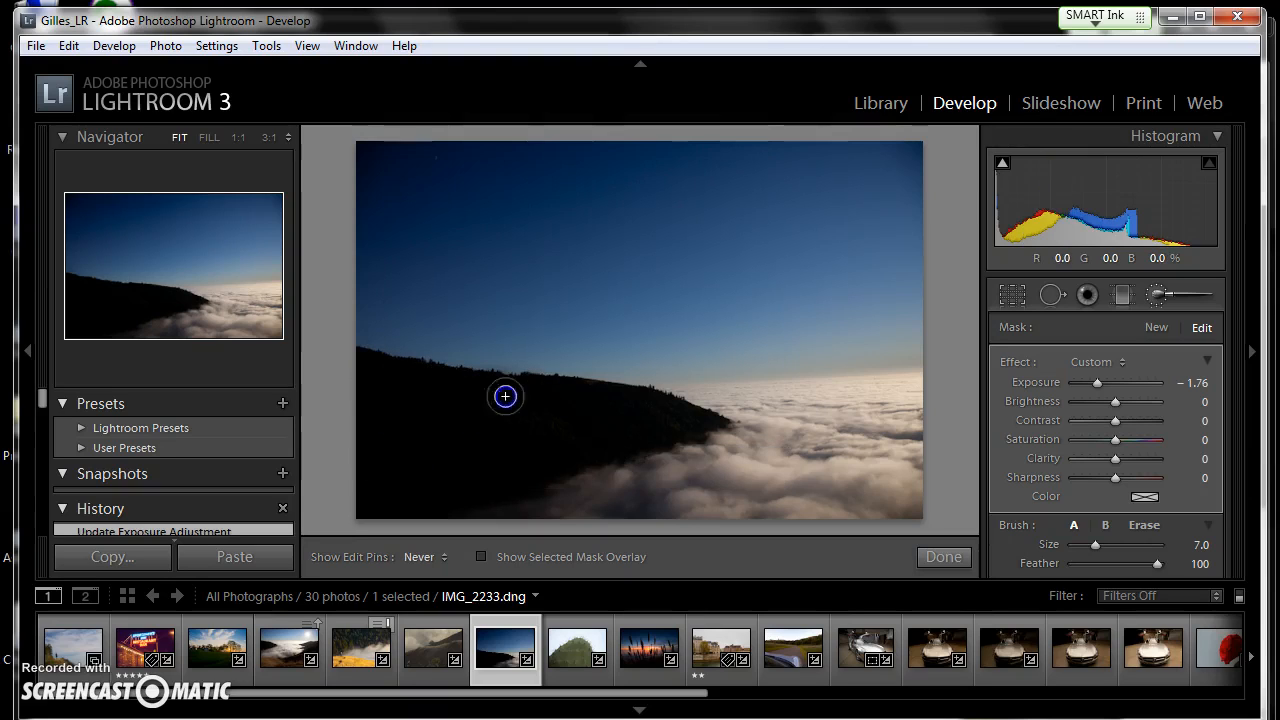
drag(440, 417, 423, 442)
key(ctrl+z)
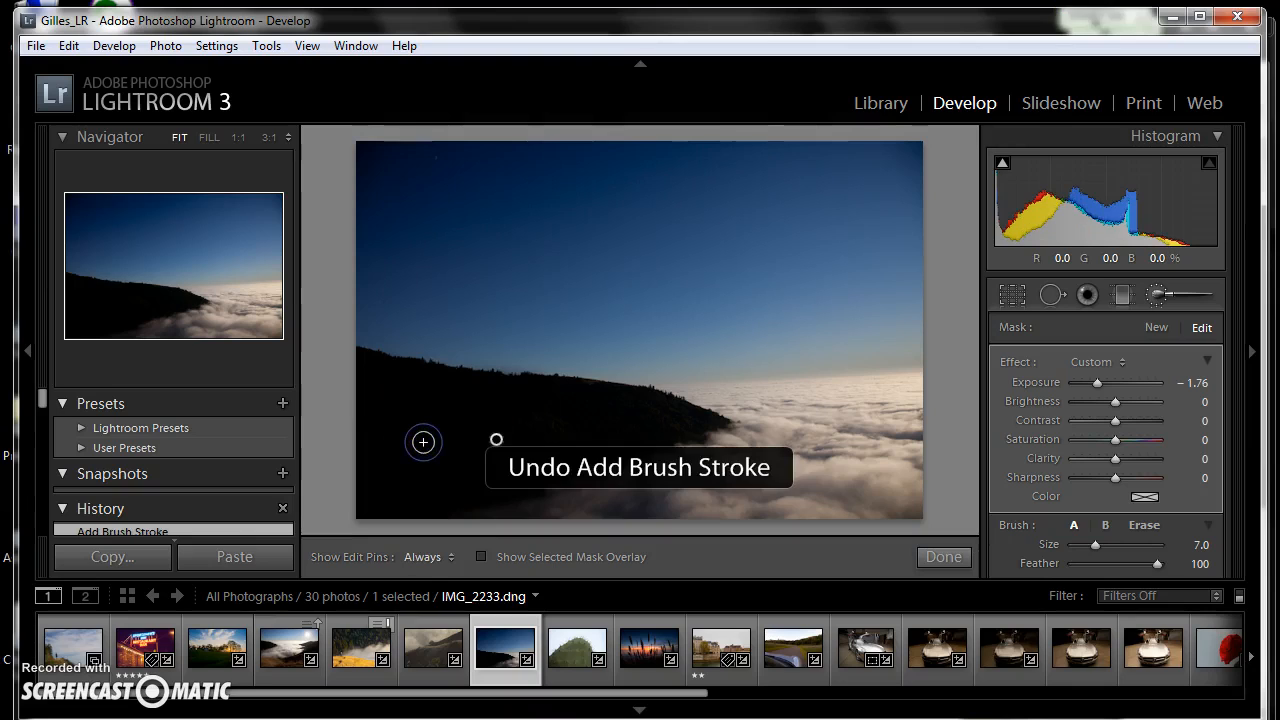
- Extend the brush adjustment over the dark hillside, checking the painted area with the mask overlay
key(h)
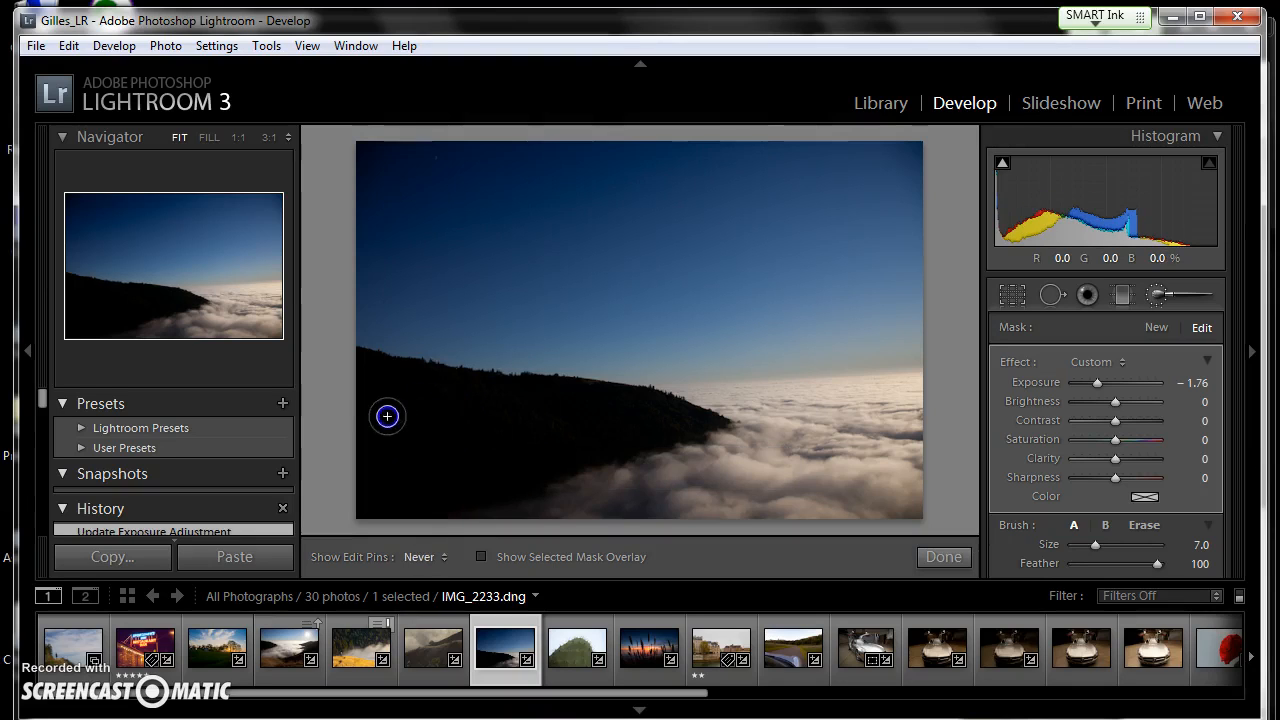
mouse_move(381, 377)
mouse_down()
mouse_move(511, 395)
mouse_move(360, 418)
mouse_move(365, 463)
mouse_move(404, 479)
mouse_move(490, 447)
mouse_up()
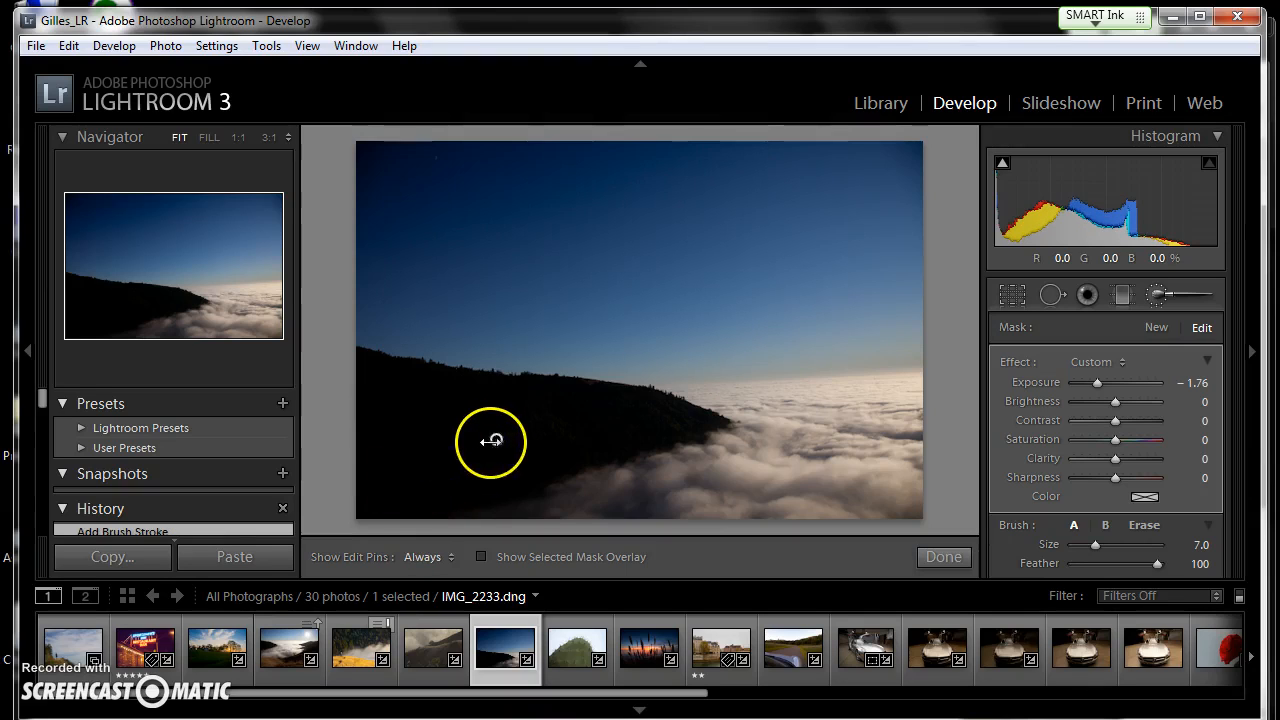
click(494, 437)
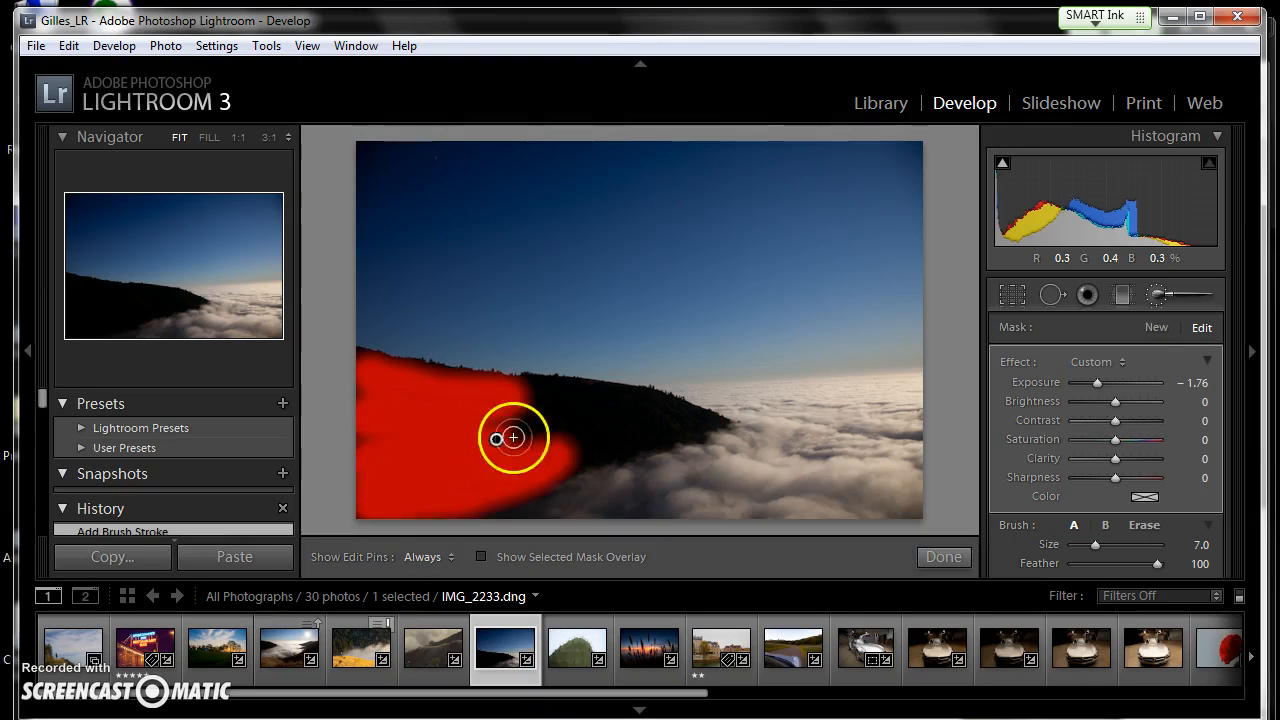
key(h)
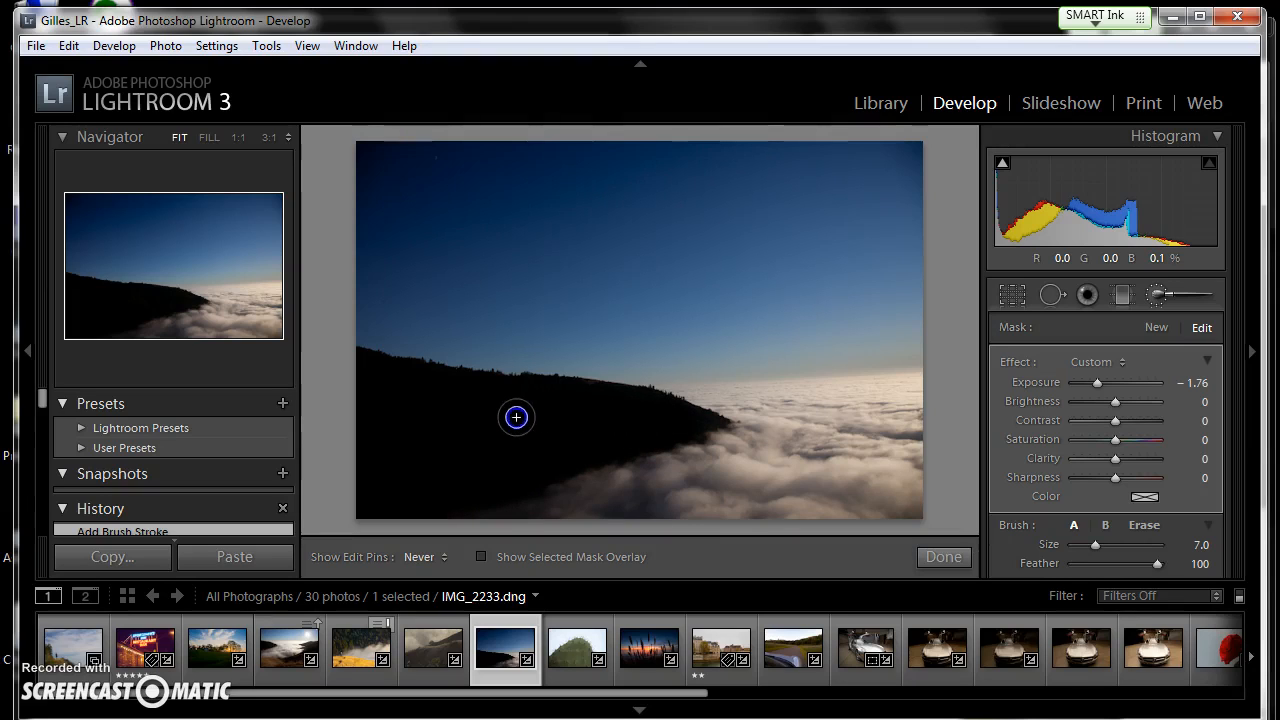
drag(393, 388, 530, 408)
- Brighten the painted hillside by setting the brush adjustment's exposure to 2.15
drag(1096, 384, 1136, 383)
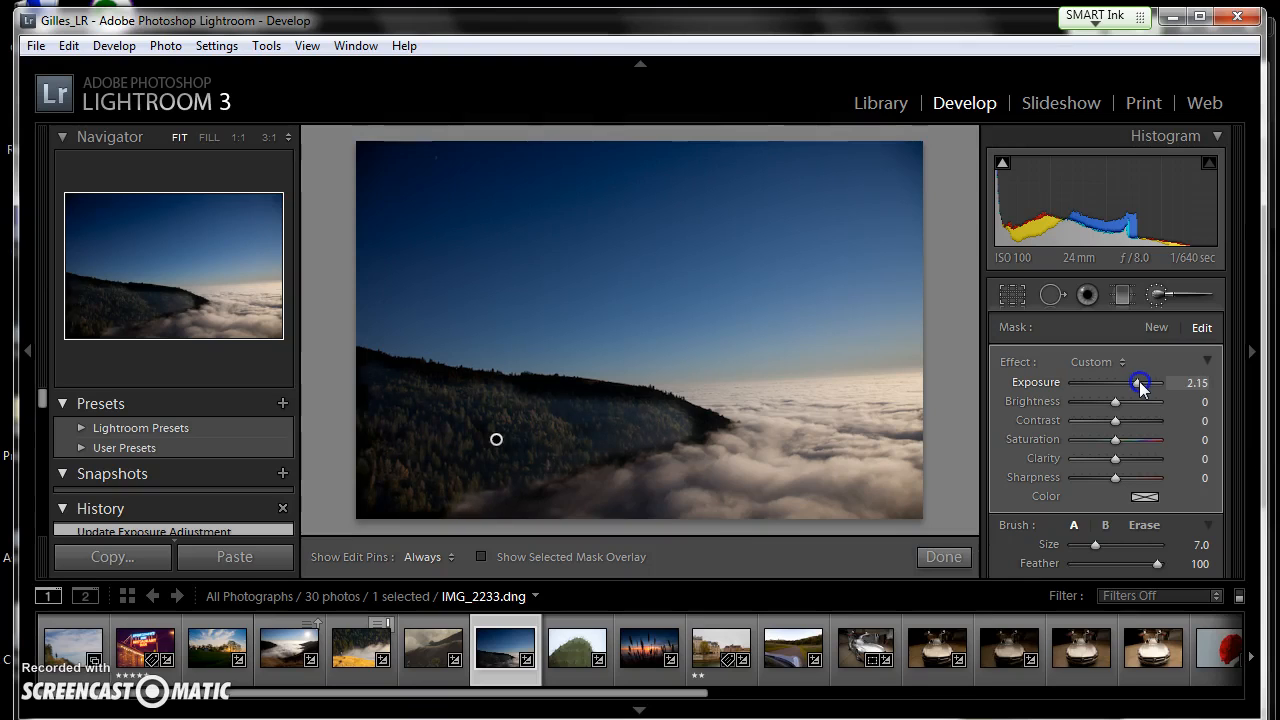
key(h)
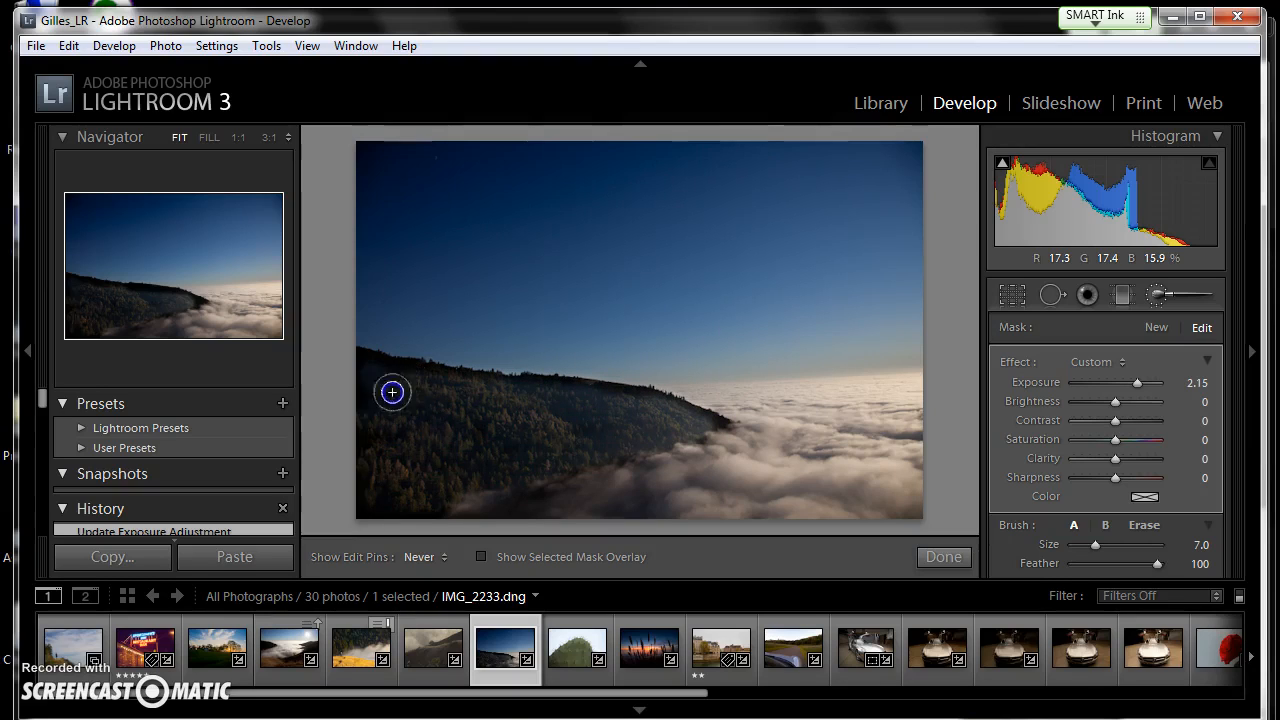
- Paint the remaining dark parts of the hillside and set the brush adjustment's contrast to 37 and saturation to 34
drag(413, 376, 362, 378)
key(ctrl+z)
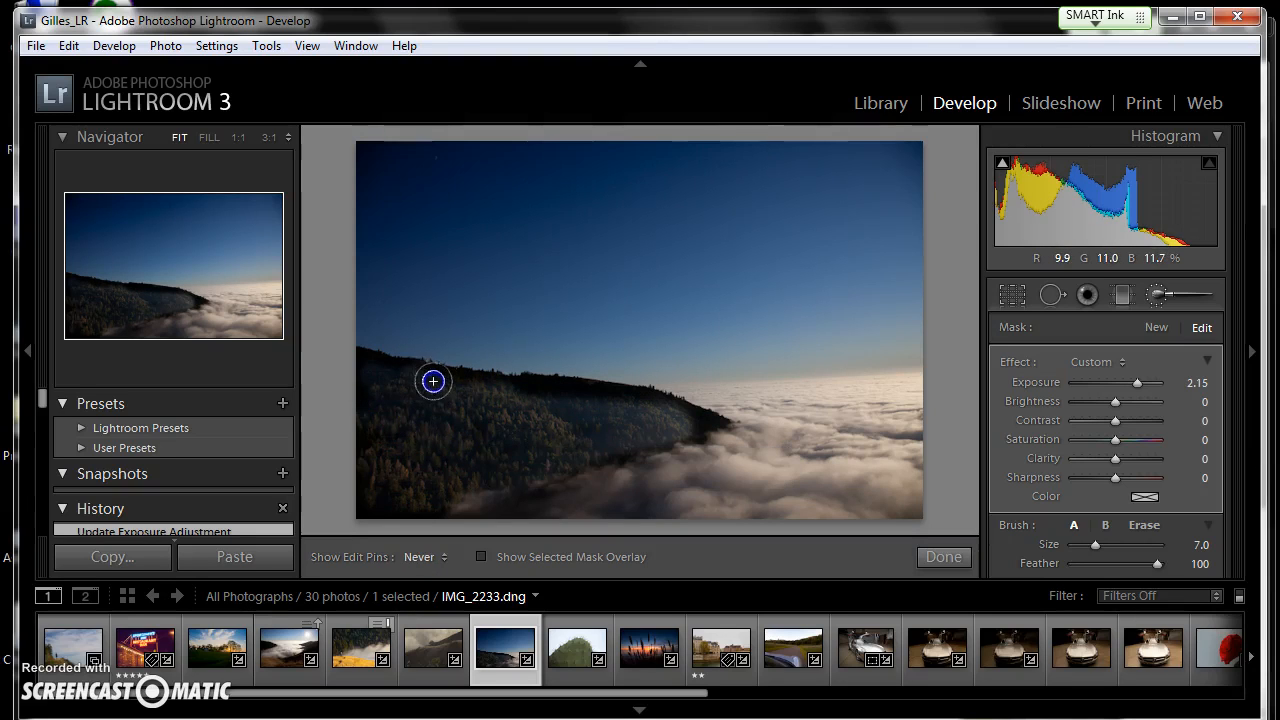
click(484, 394)
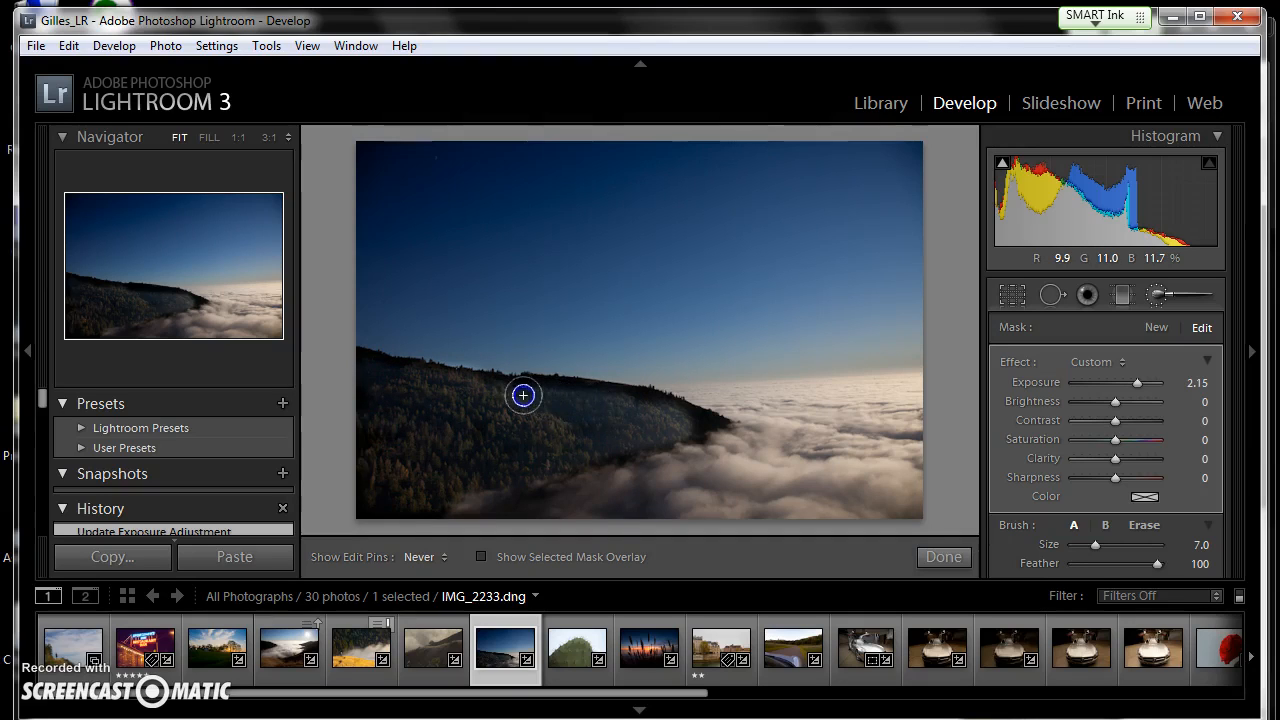
drag(694, 431, 531, 457)
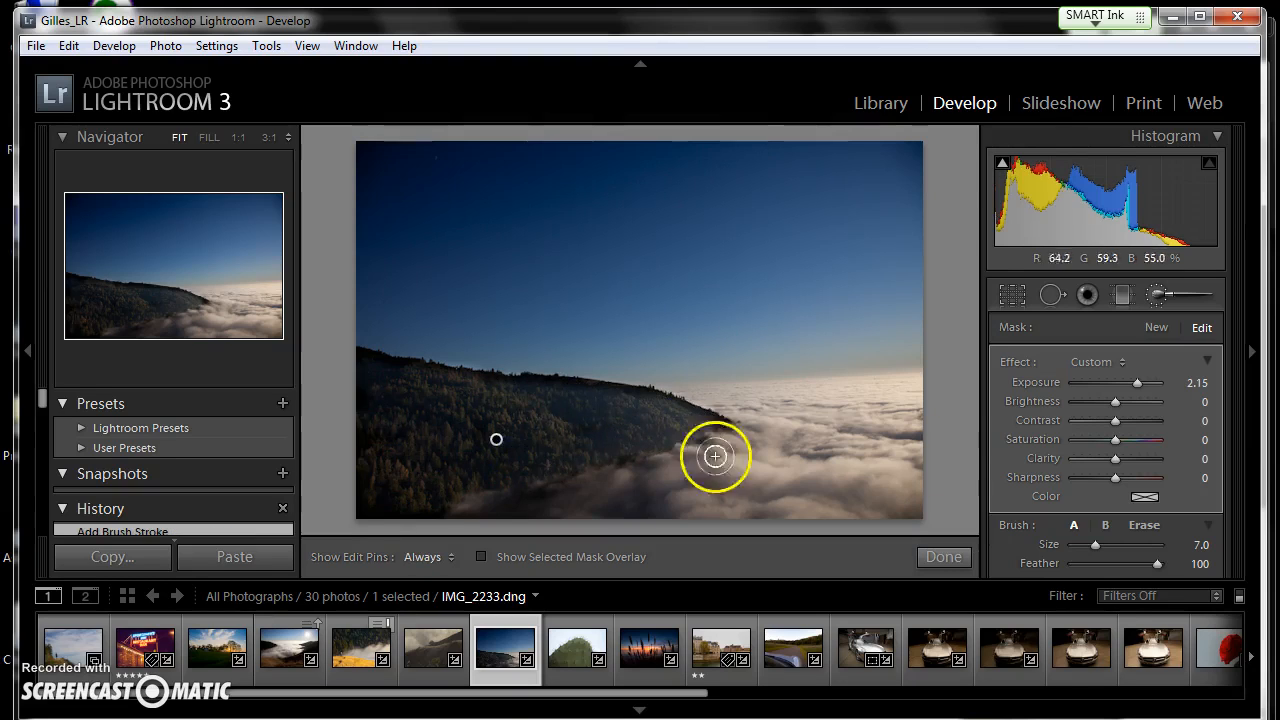
drag(1115, 421, 1130, 438)
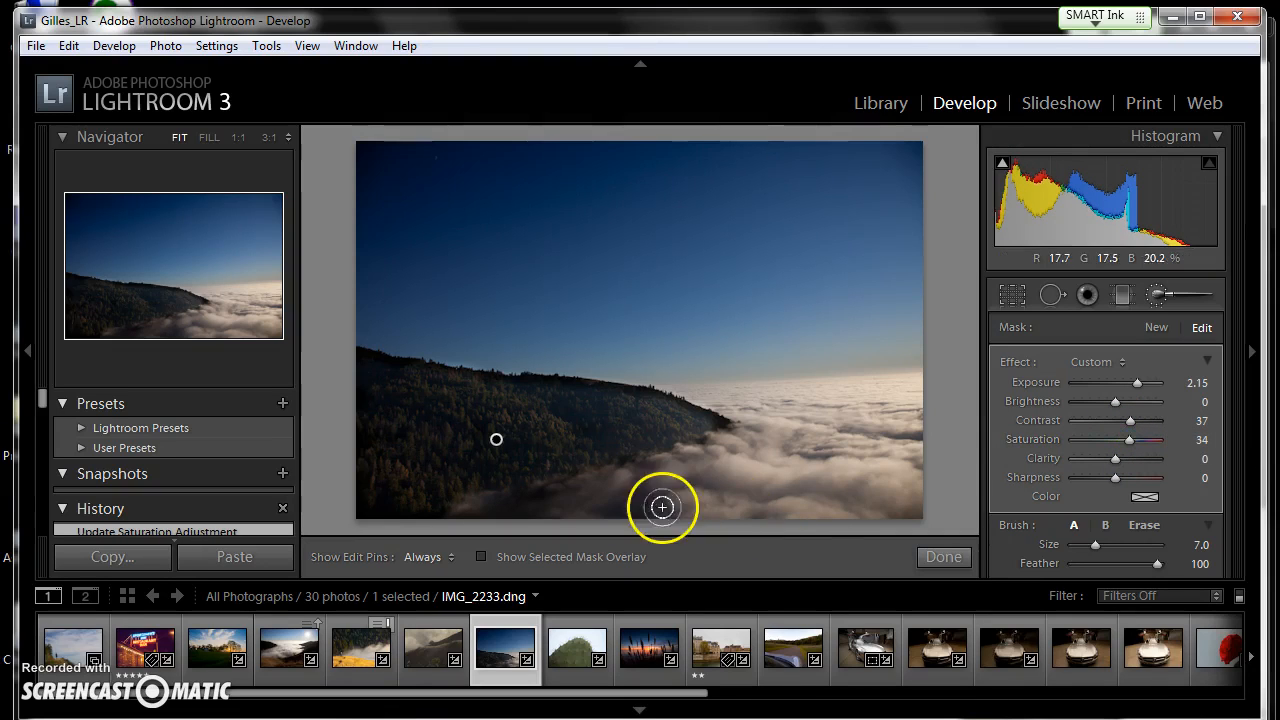
- In BridgeParisBlackWhite-1.dng, paint over the riverside buildings and trees with the Adjustment Brush at exposure −0.78
click(705, 636)
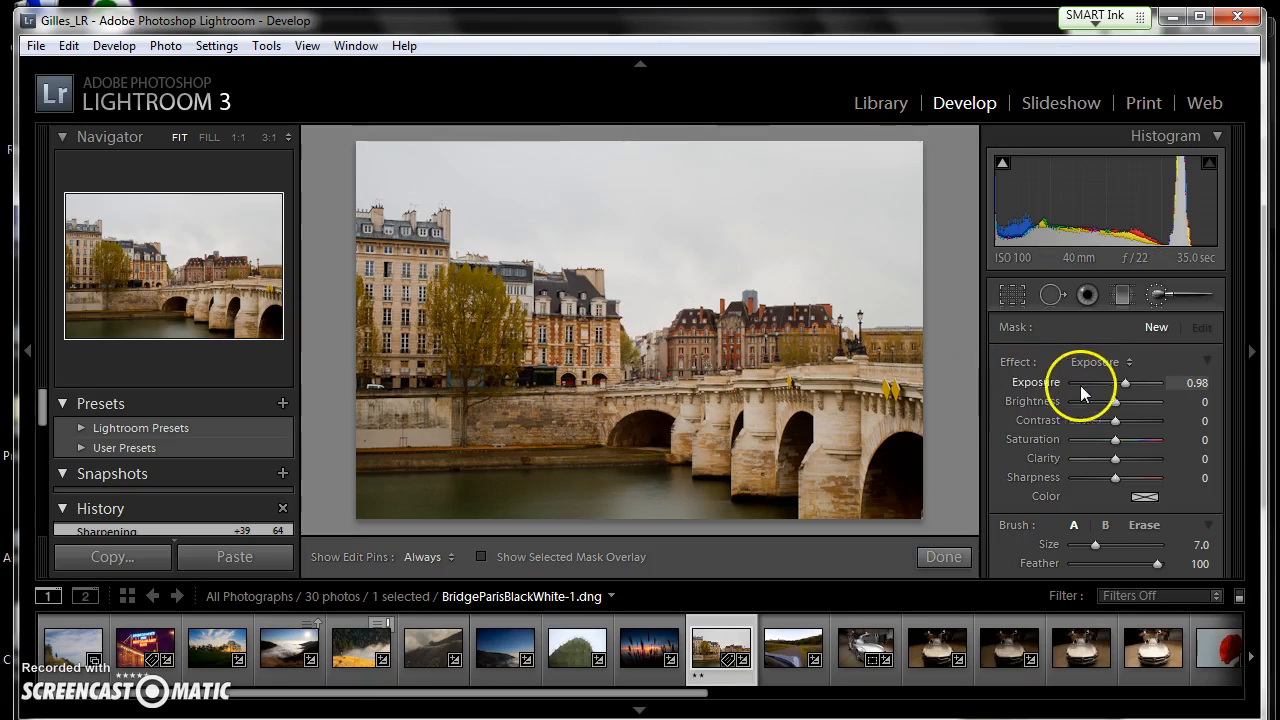
drag(1126, 382, 1124, 383)
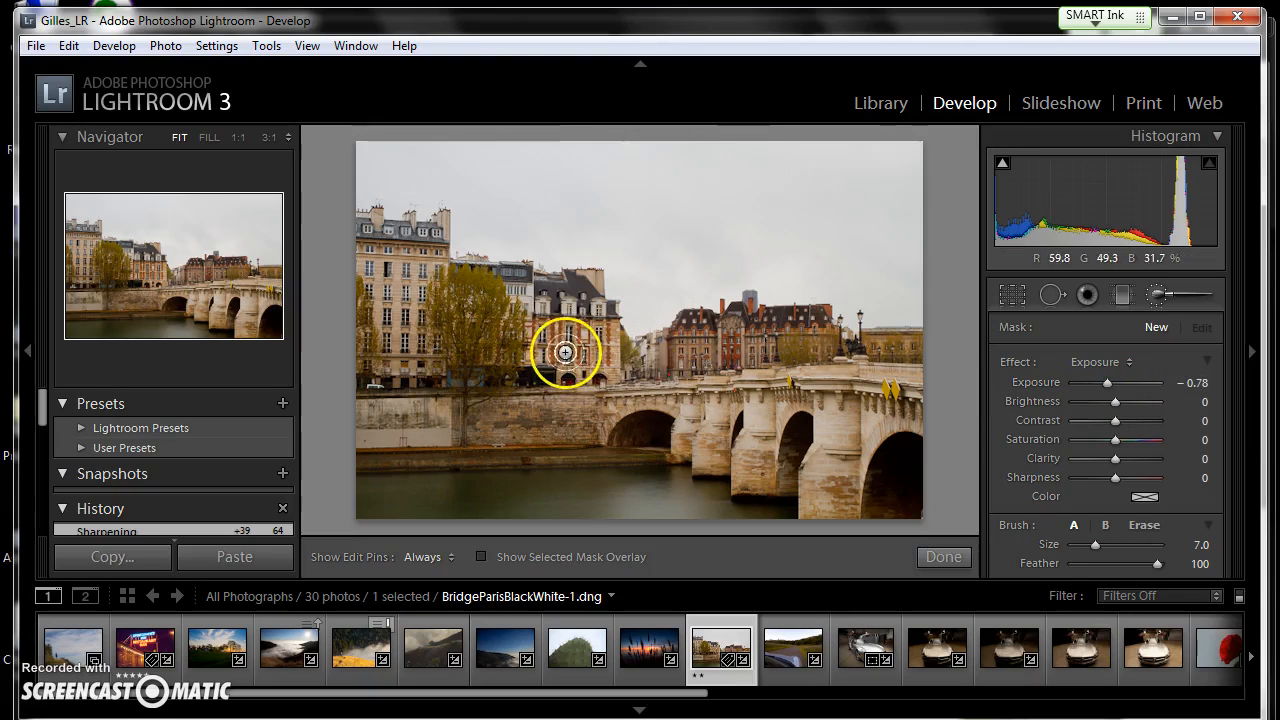
mouse_move(570, 348)
mouse_down()
mouse_move(553, 338)
mouse_move(560, 357)
mouse_move(594, 356)
mouse_move(600, 333)
mouse_move(598, 345)
mouse_move(568, 323)
mouse_move(545, 326)
mouse_move(545, 285)
mouse_move(590, 289)
mouse_move(540, 300)
mouse_move(565, 312)
mouse_move(585, 360)
mouse_move(564, 376)
mouse_move(574, 403)
mouse_move(489, 406)
mouse_move(594, 409)
mouse_move(585, 427)
mouse_move(486, 431)
mouse_move(589, 429)
mouse_move(371, 431)
mouse_move(460, 414)
mouse_move(366, 411)
mouse_move(554, 411)
mouse_move(386, 409)
mouse_move(394, 440)
mouse_move(372, 440)
mouse_move(517, 449)
mouse_move(582, 436)
mouse_move(614, 409)
mouse_move(686, 403)
mouse_move(687, 442)
mouse_move(674, 451)
mouse_move(674, 431)
mouse_move(712, 457)
mouse_move(714, 420)
mouse_move(690, 420)
mouse_move(728, 320)
mouse_move(706, 328)
mouse_move(680, 380)
mouse_move(763, 323)
mouse_move(826, 334)
mouse_move(755, 350)
mouse_up()
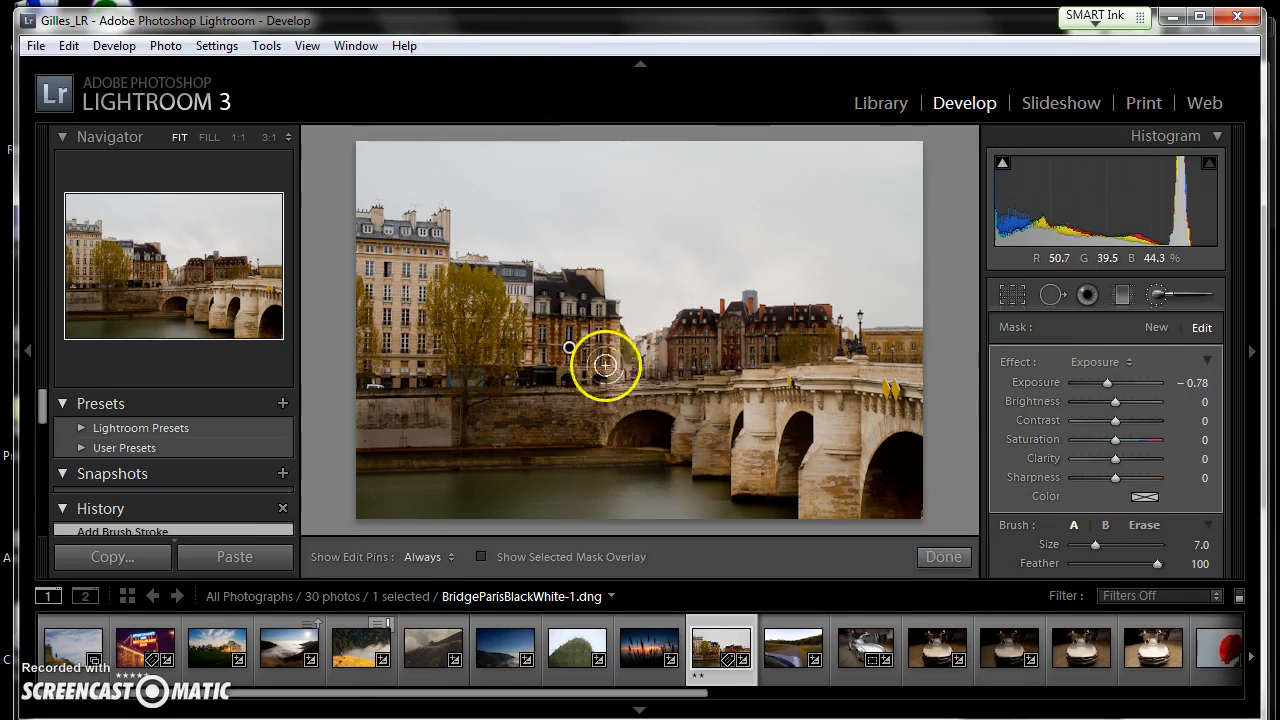
key(h)
mouse_move(477, 357)
mouse_down()
mouse_move(445, 357)
mouse_move(526, 337)
mouse_move(450, 331)
mouse_move(532, 316)
mouse_move(458, 296)
mouse_move(518, 287)
mouse_move(440, 274)
mouse_move(425, 242)
mouse_move(367, 237)
mouse_move(362, 363)
mouse_move(424, 356)
mouse_move(404, 358)
mouse_move(423, 354)
mouse_move(383, 333)
mouse_move(404, 319)
mouse_move(374, 258)
mouse_move(392, 318)
mouse_move(405, 260)
mouse_move(415, 312)
mouse_move(433, 263)
mouse_move(429, 351)
mouse_move(422, 319)
mouse_move(392, 334)
mouse_move(437, 332)
mouse_up()
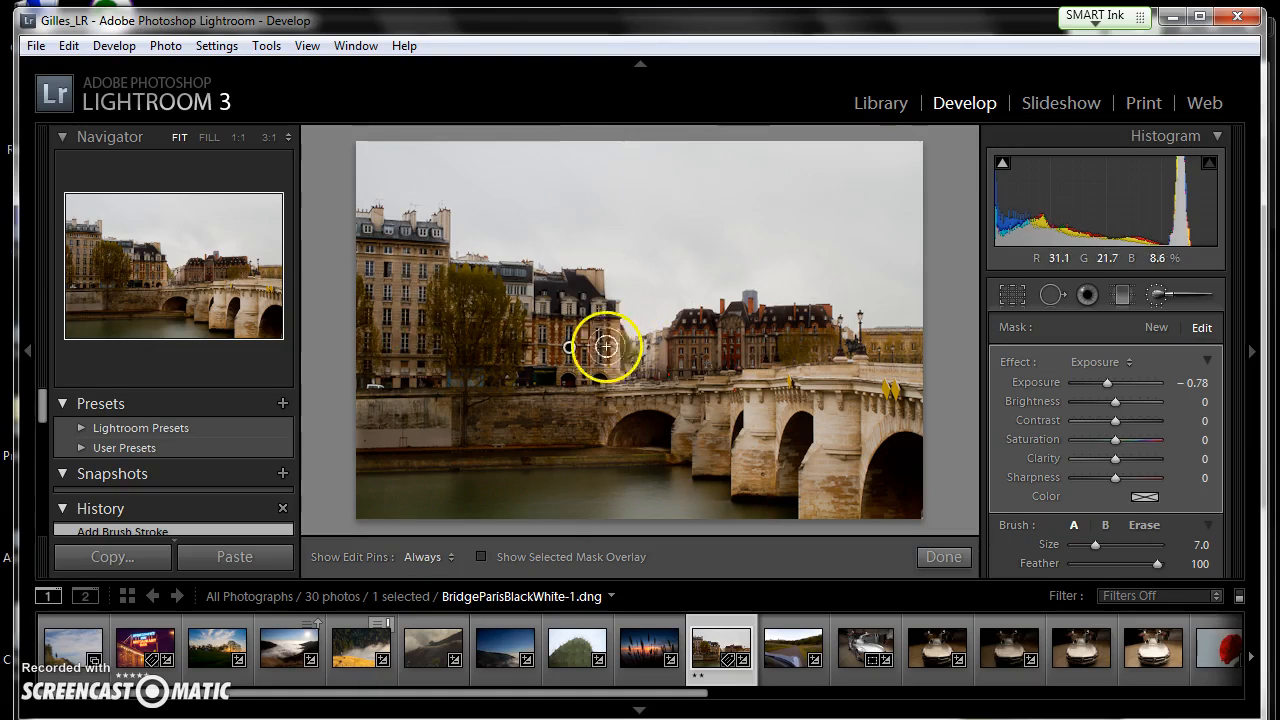
- Set the buildings' brush adjustment to brightness 15, contrast 32 and saturation 22
mouse_move(572, 348)
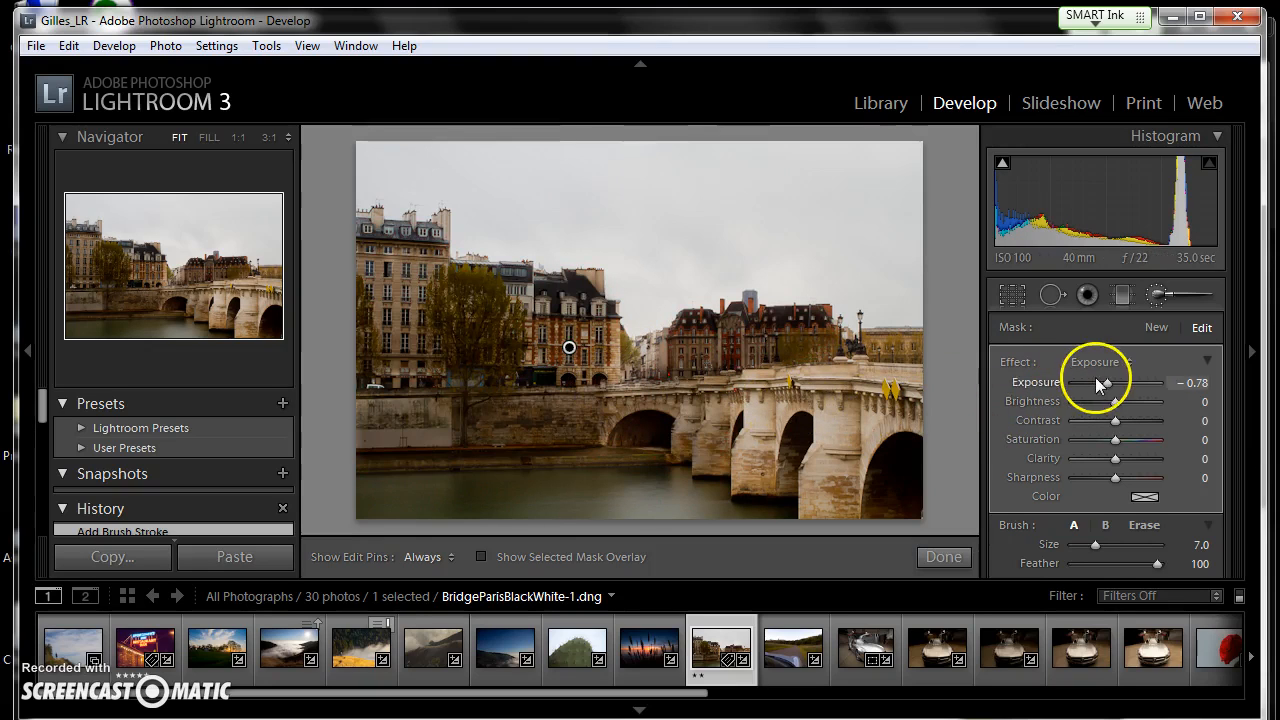
drag(1113, 400, 1123, 441)
drag(1126, 446, 1122, 456)
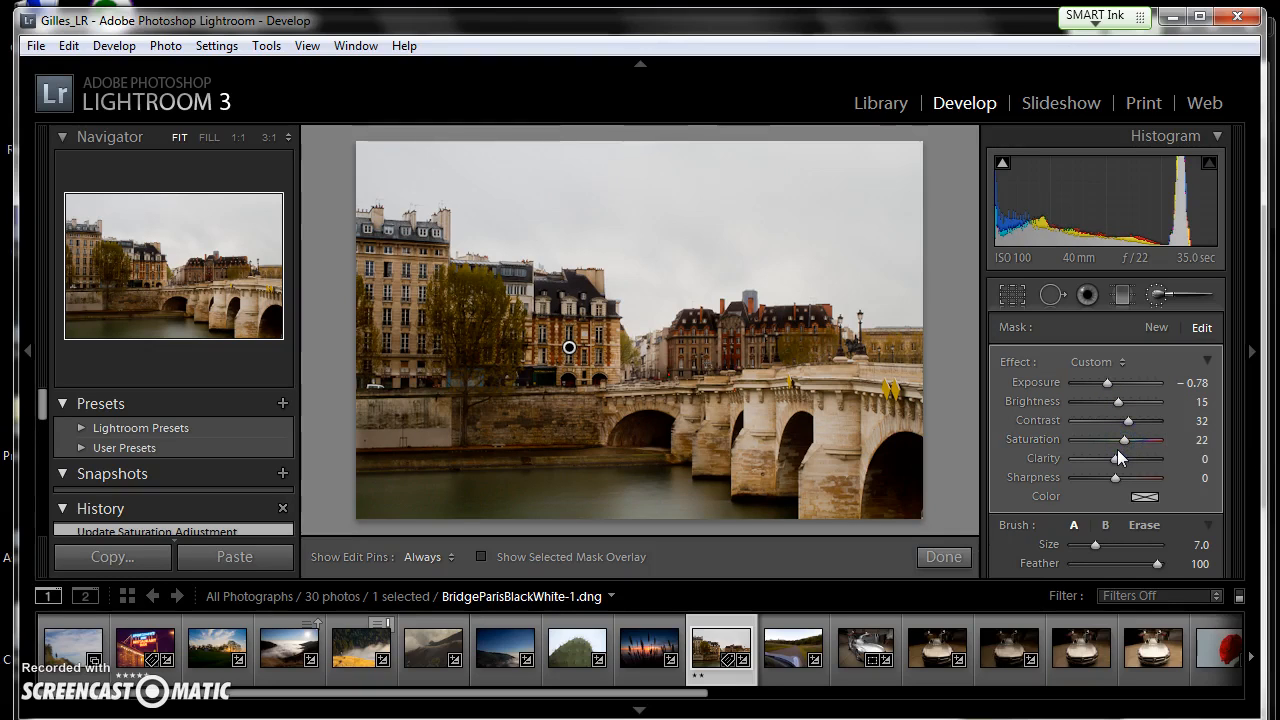